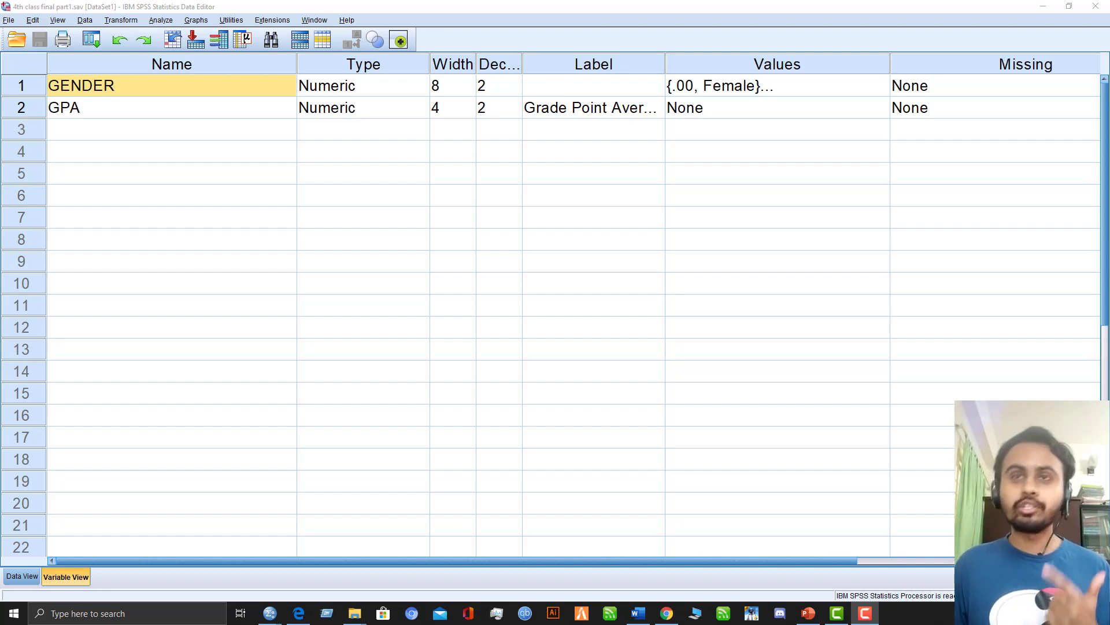
Check the value labels defined for the GENDER variable without changing them
left_click(854, 92)
left_click(876, 88)
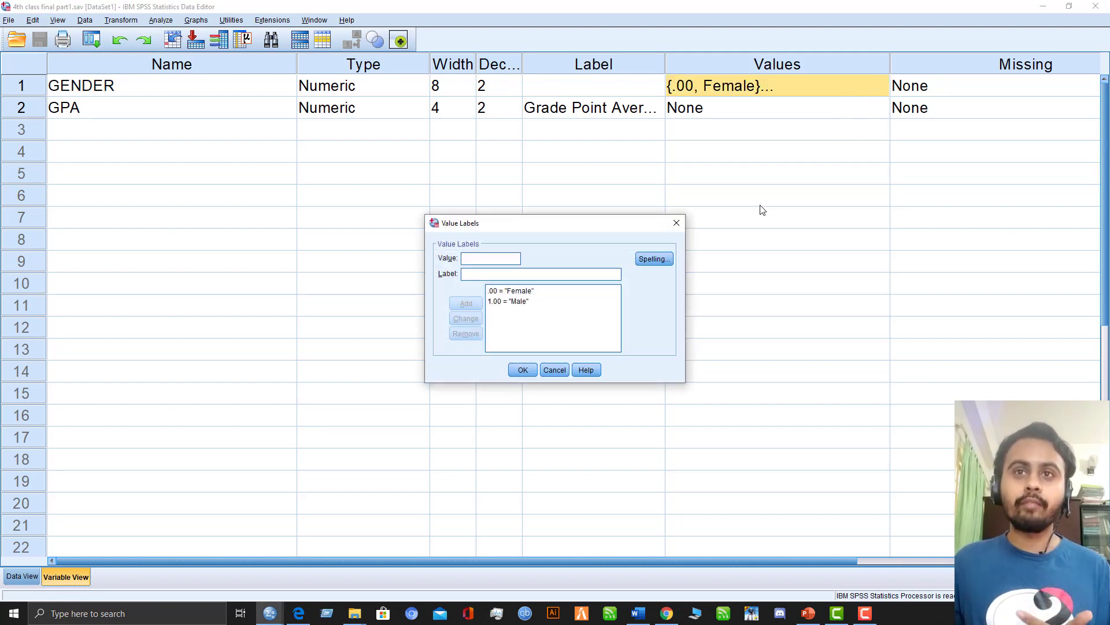
left_click(676, 223)
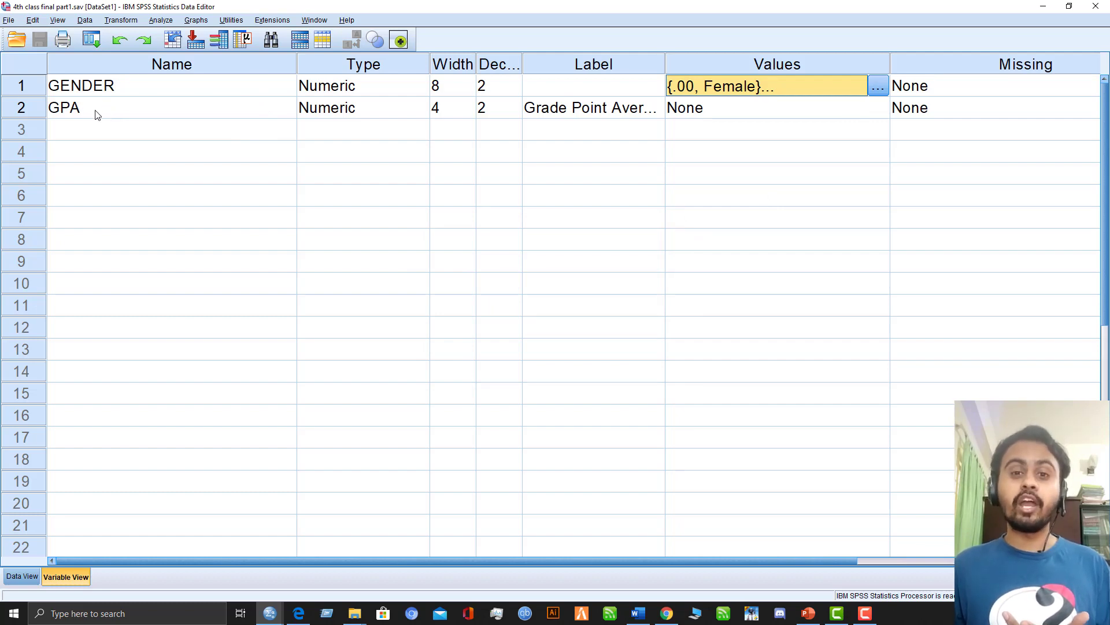
Review the GENDER and GPA values across all data rows, then return to the variable definitions
left_click(22, 576)
scroll(131, 340, "down", 8)
scroll(131, 340, "up", 20)
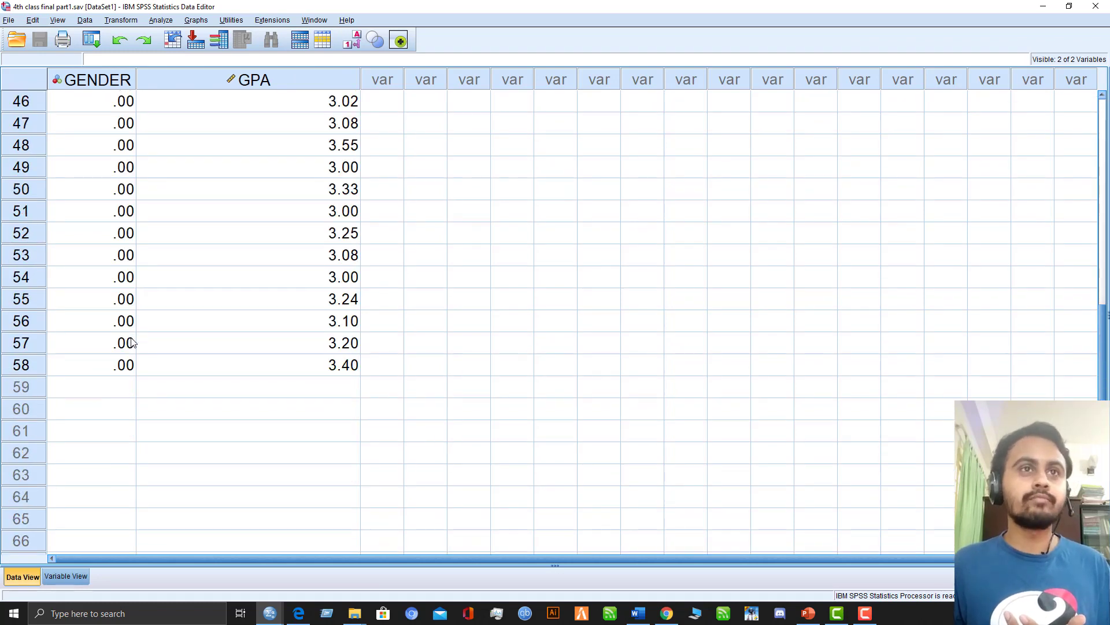
scroll(126, 340, "down", 7)
scroll(126, 340, "down", 7)
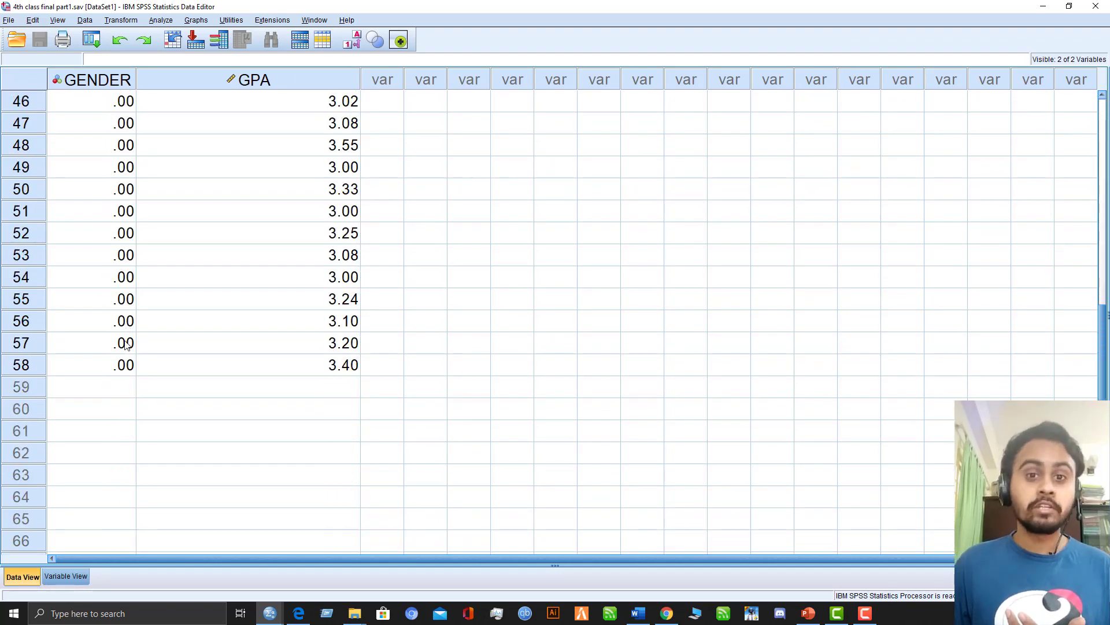
scroll(91, 333, "up", 14)
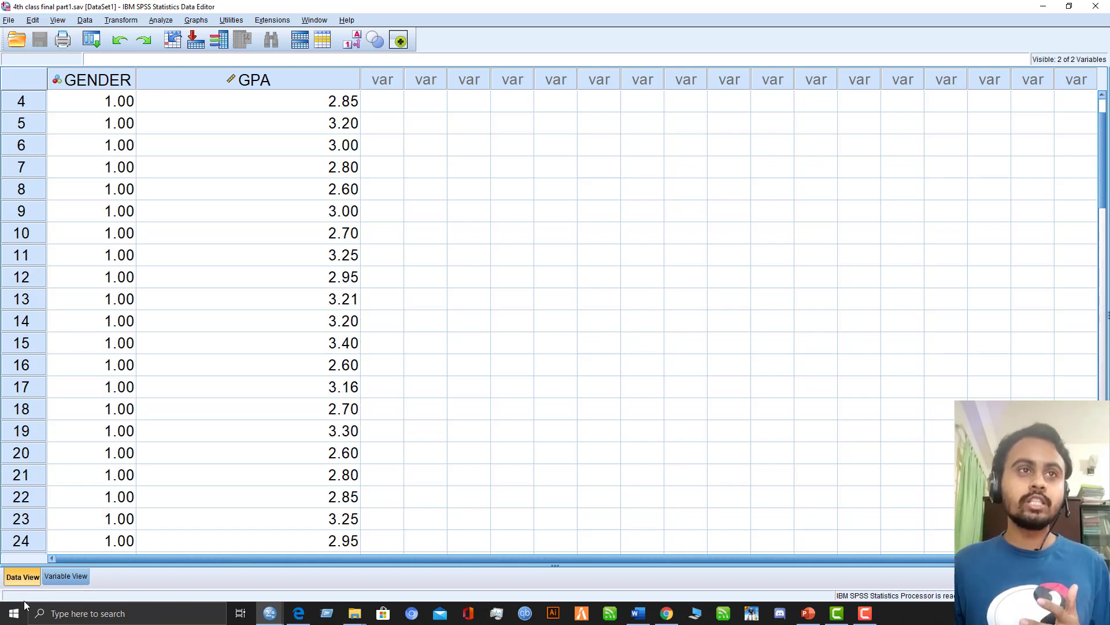
left_click(58, 575)
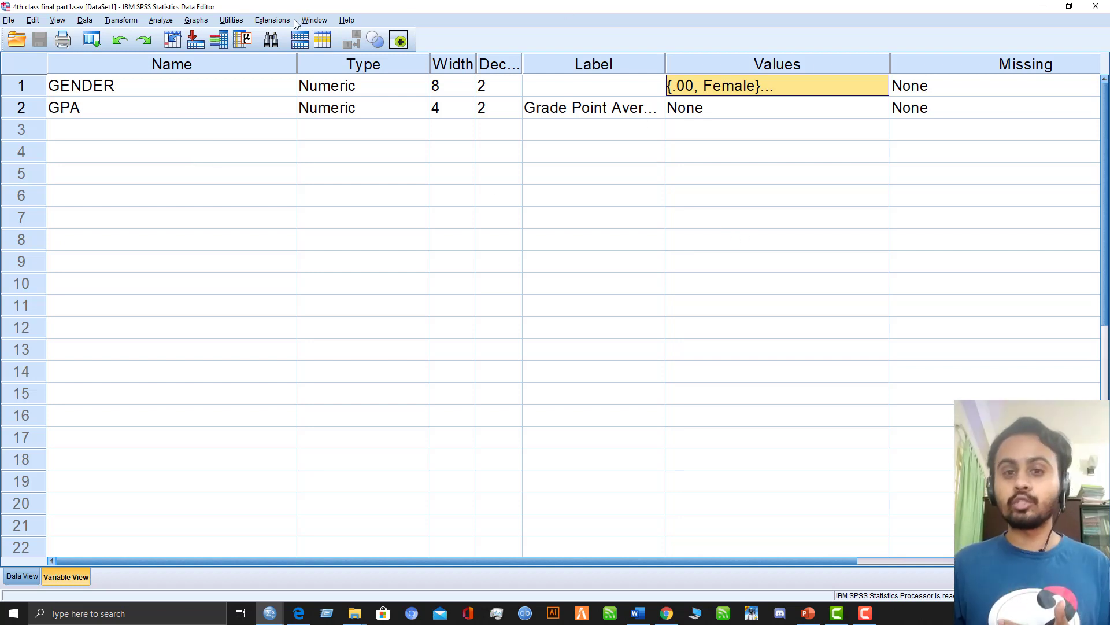
Start a new chart in Chart Builder, reset its settings and place a Simple Boxplot on the canvas
left_click(232, 21)
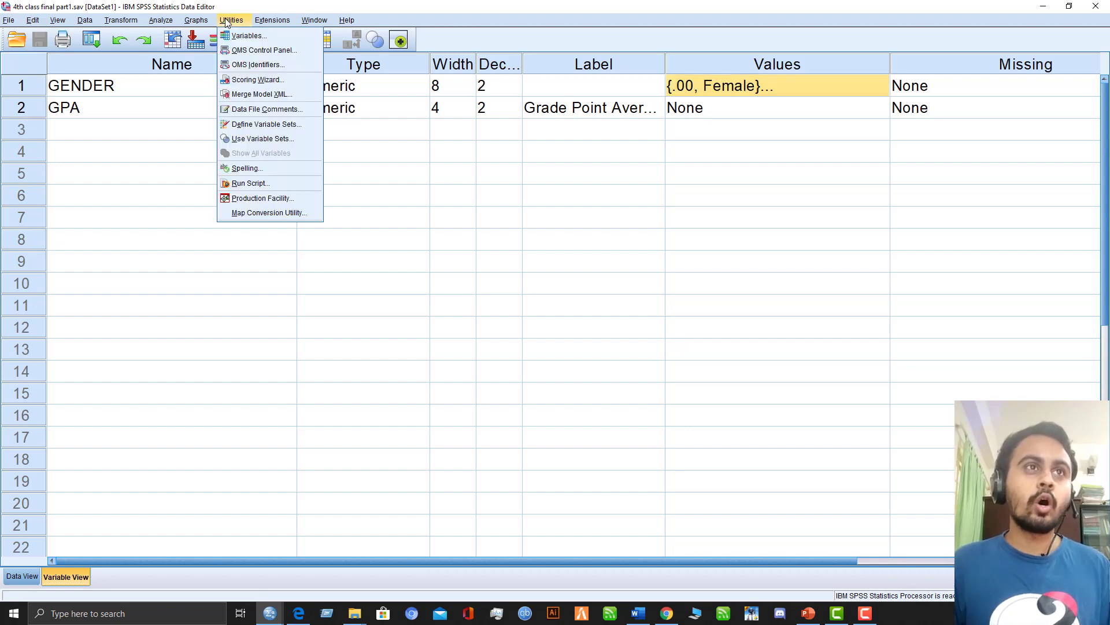
mouse_move(210, 23)
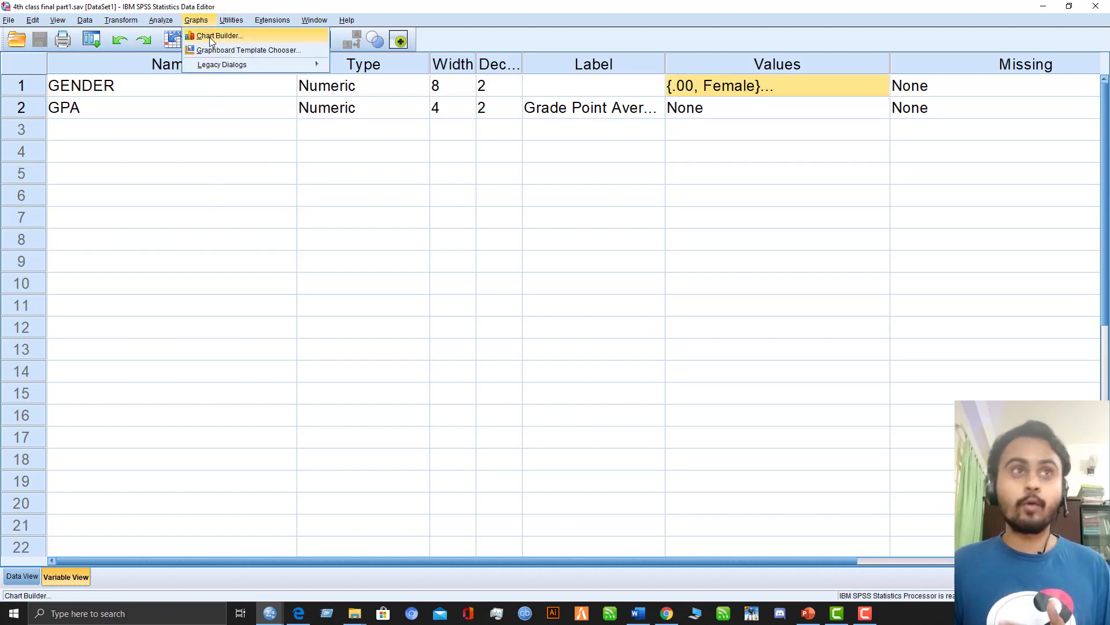
left_click(210, 37)
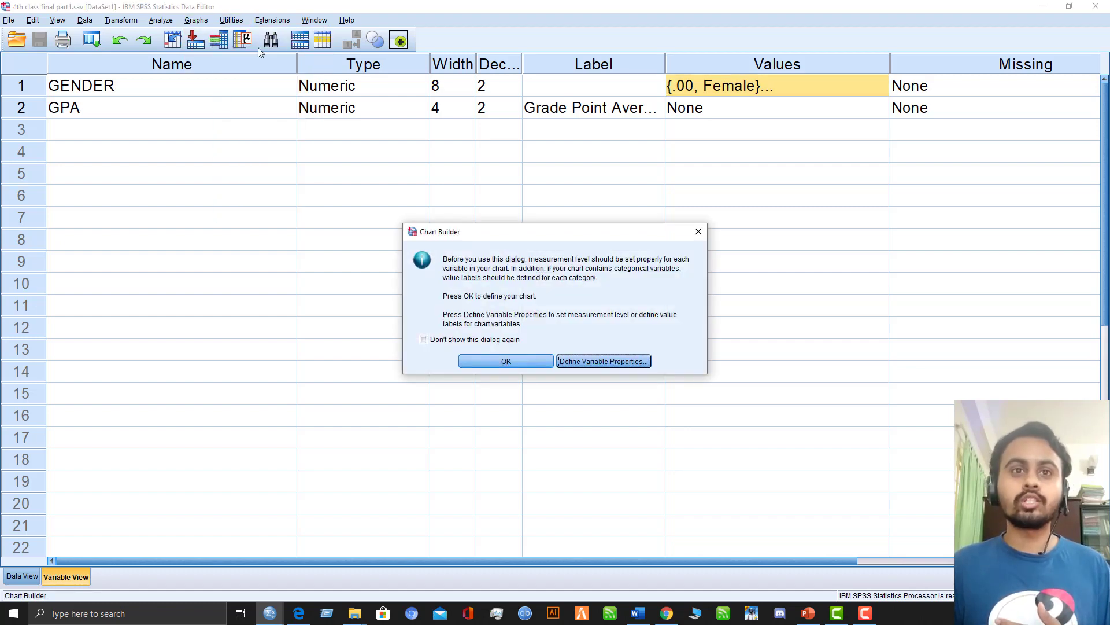
left_click(527, 358)
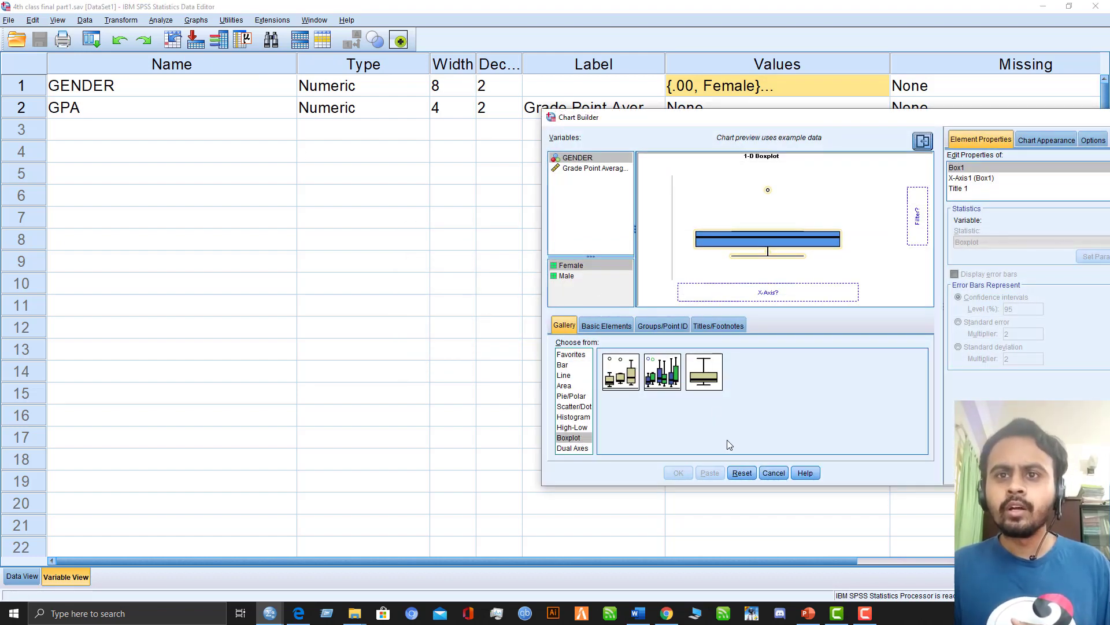
left_click(630, 376)
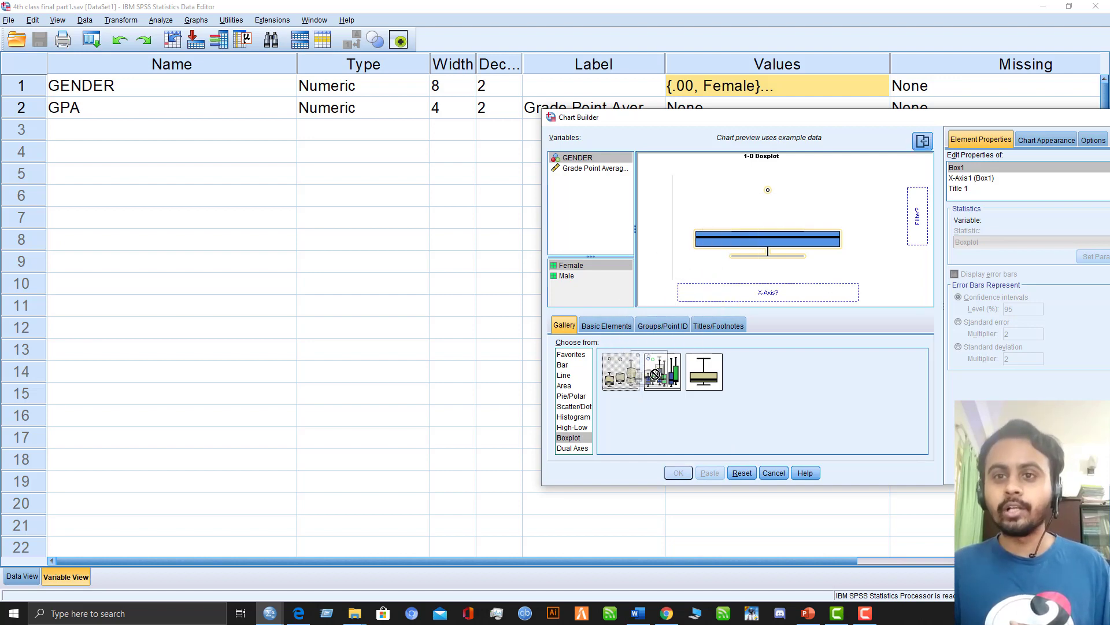
left_click(737, 474)
left_click_drag(620, 378, 777, 241)
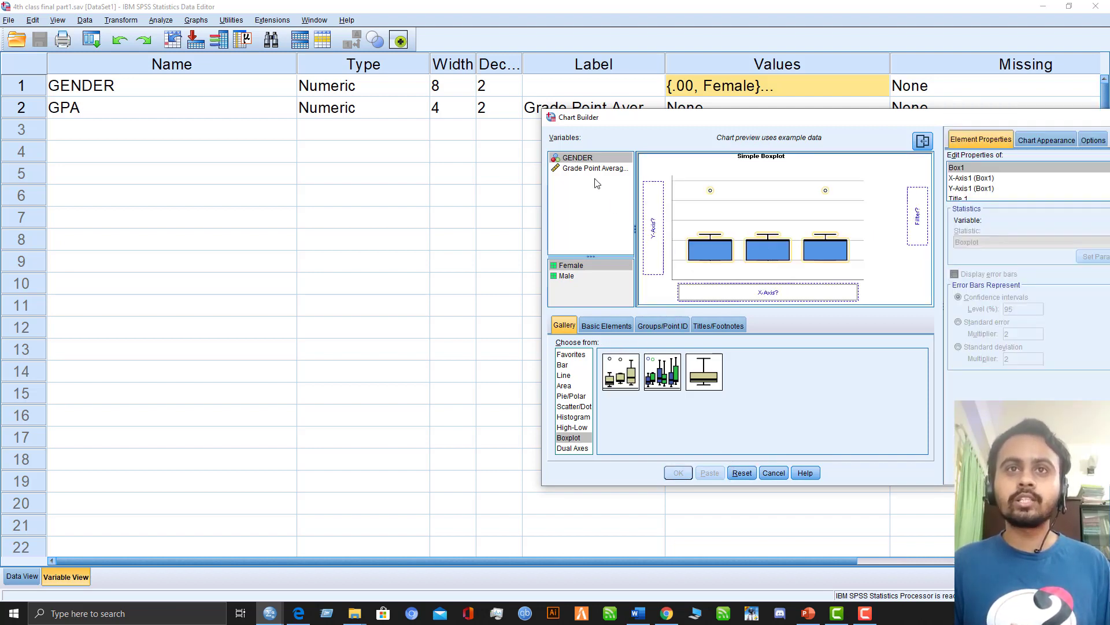
Assign GENDER to the boxplot's X-axis and Grade Point Average to its Y-axis, and generate the chart
left_click(587, 157)
left_click_drag(587, 157, 762, 286)
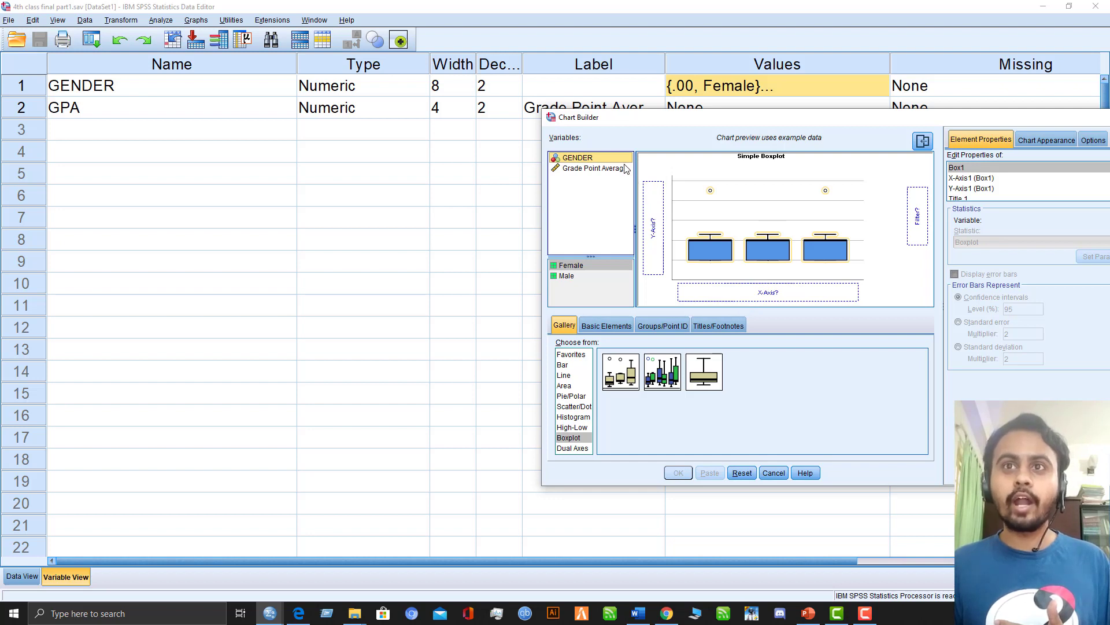
left_click_drag(613, 157, 758, 291)
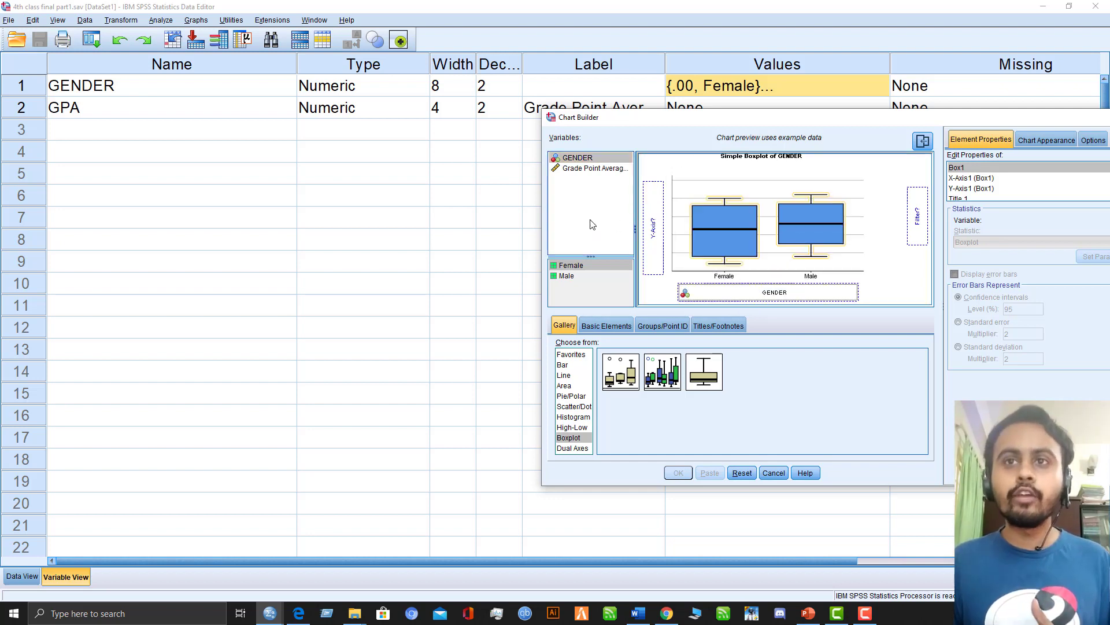
left_click_drag(578, 168, 654, 224)
left_click(679, 472)
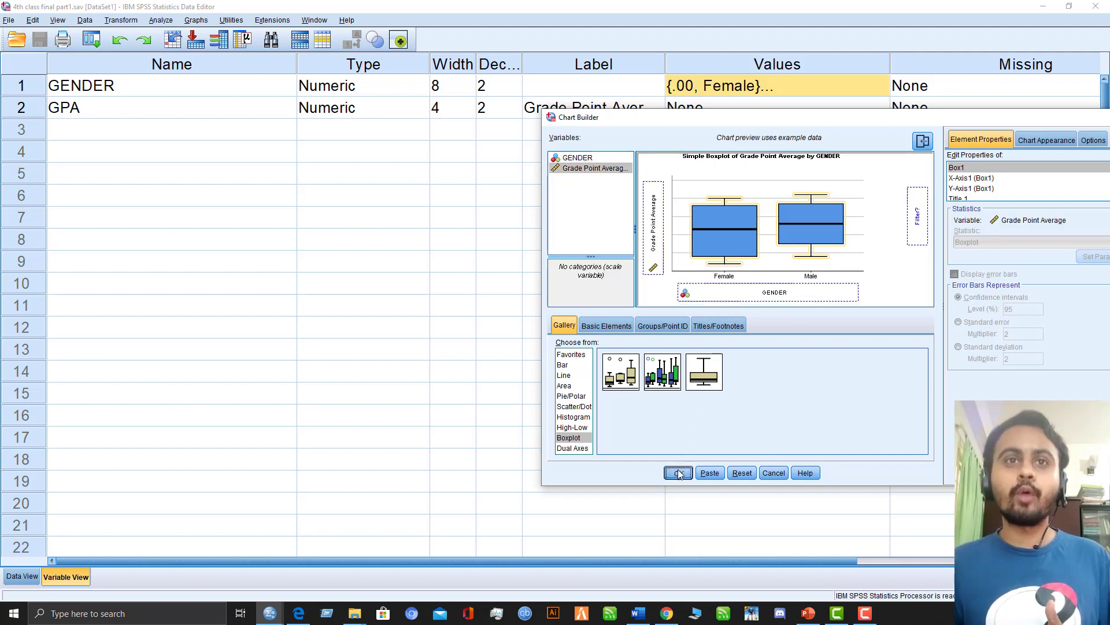
Examine the boxplot of Grade Point Average by GENDER in the enlarged output viewer, then return to the dataset
left_click(280, 614)
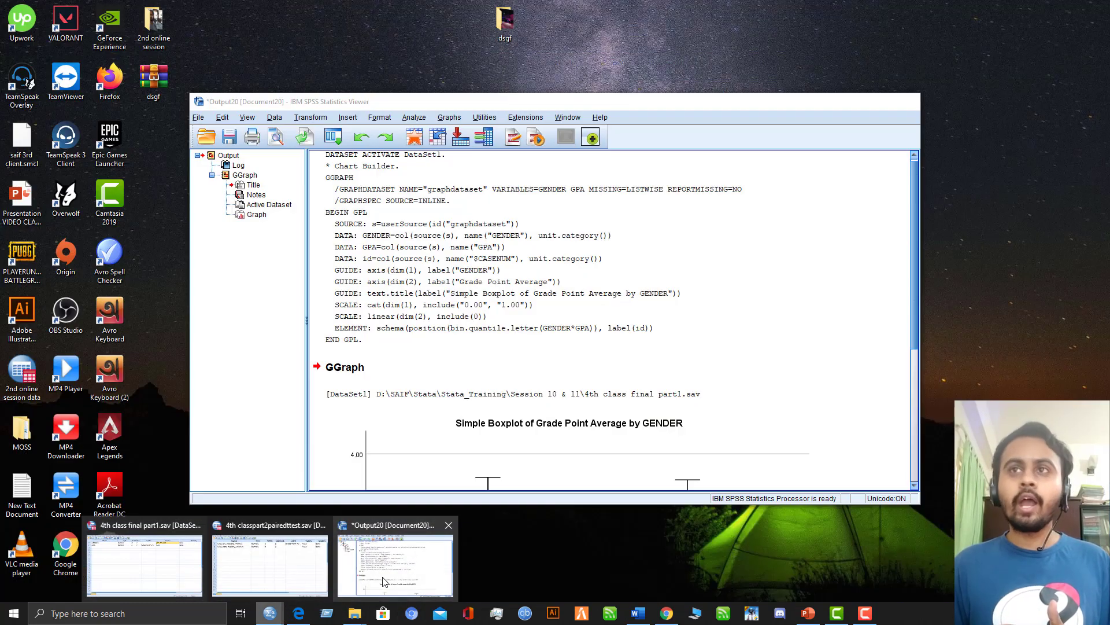
left_click(383, 581)
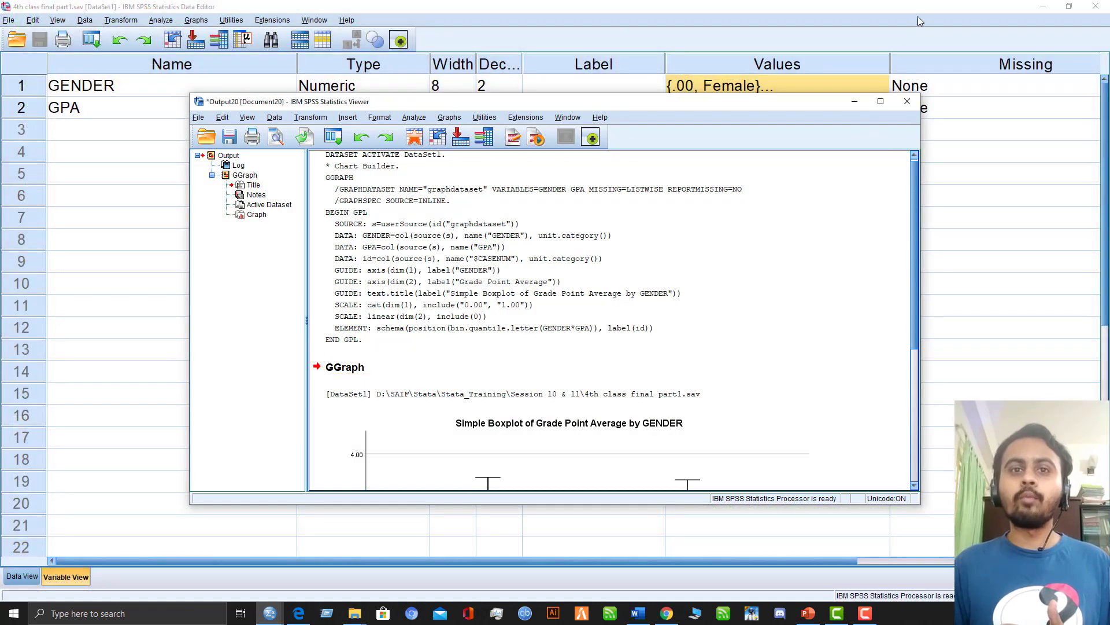
left_click(880, 102)
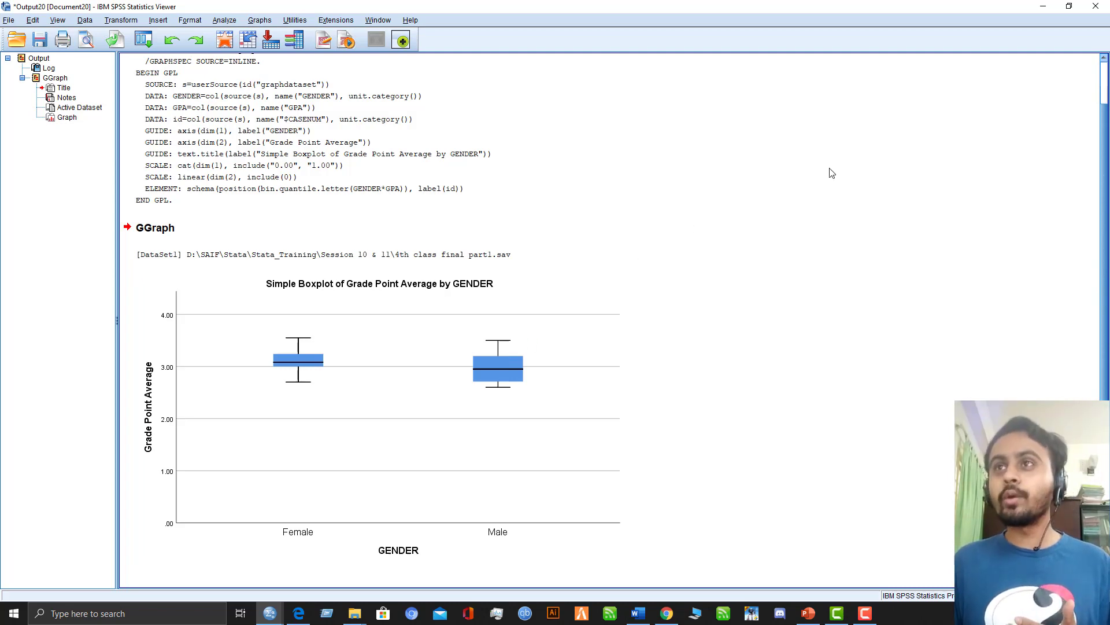
left_click(1044, 7)
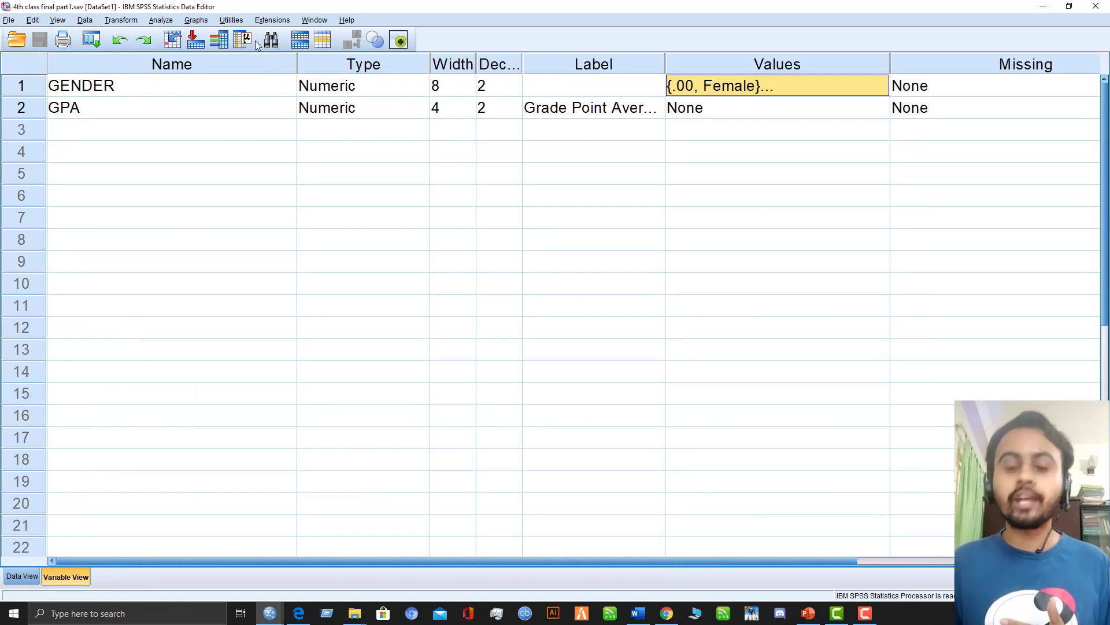
Set up a fresh Explore analysis with Grade Point Average as dependent, GENDER as factor, and Descriptives at a 95% confidence interval
left_click(170, 22)
mouse_move(235, 52)
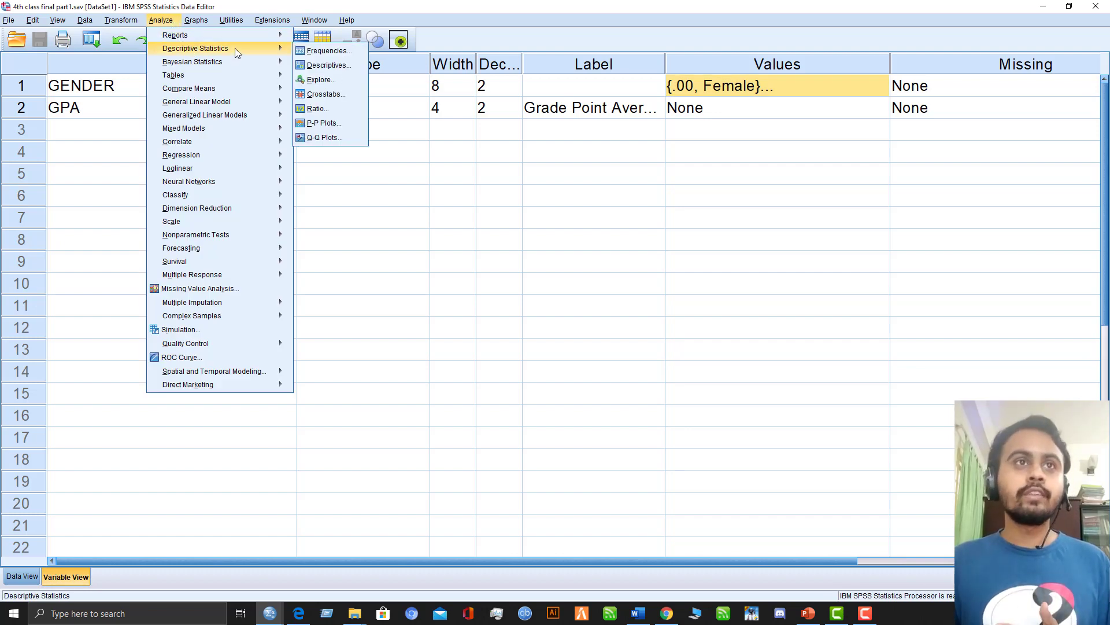
left_click(333, 78)
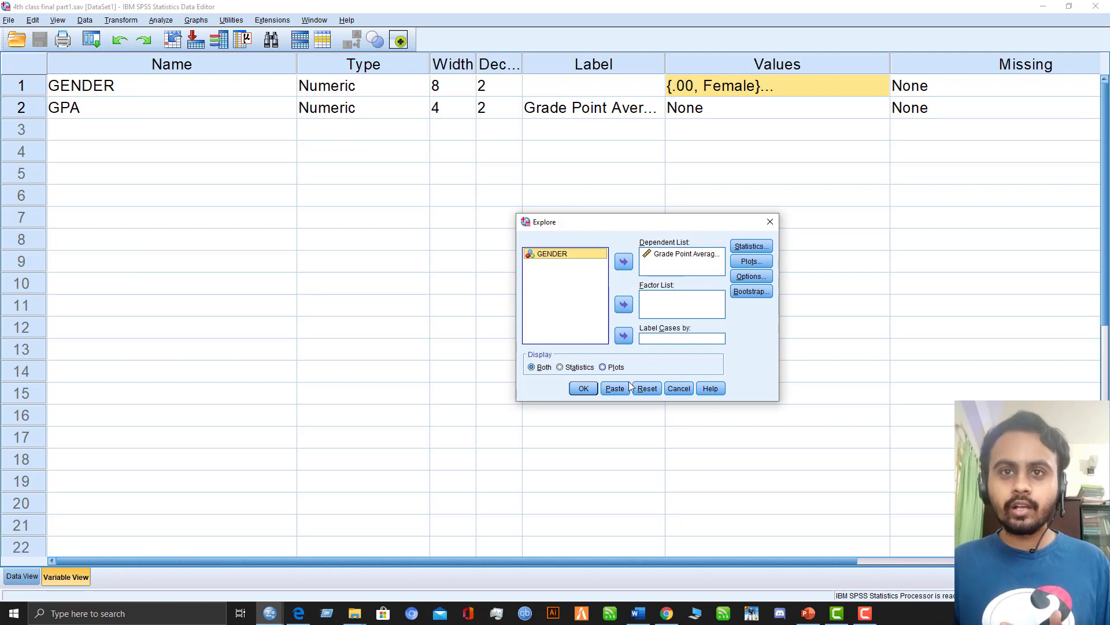
left_click(646, 388)
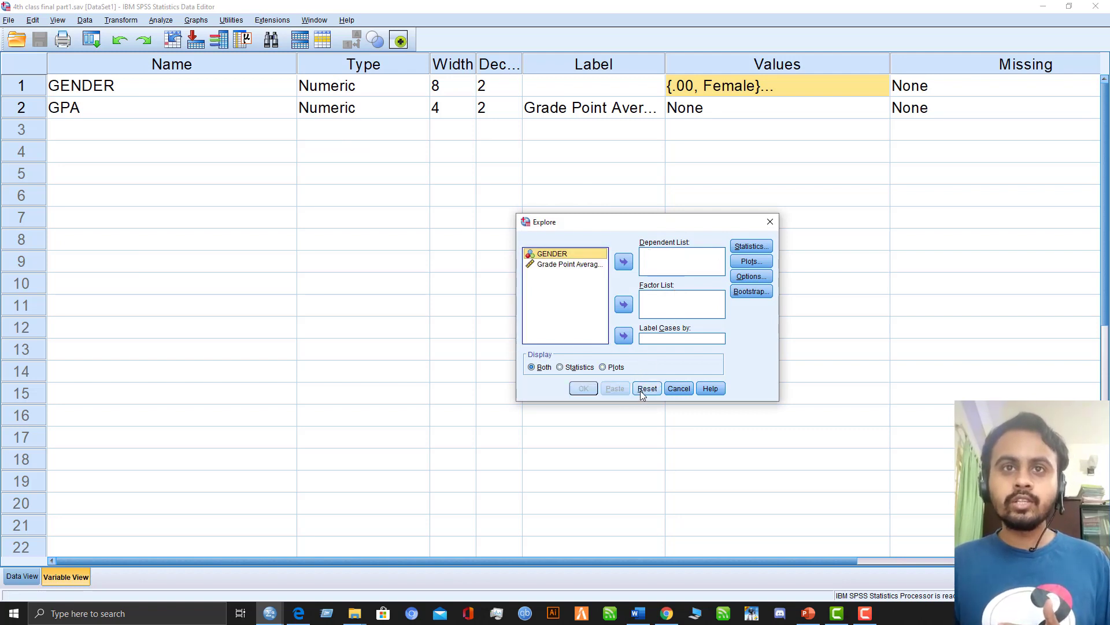
left_click(561, 265)
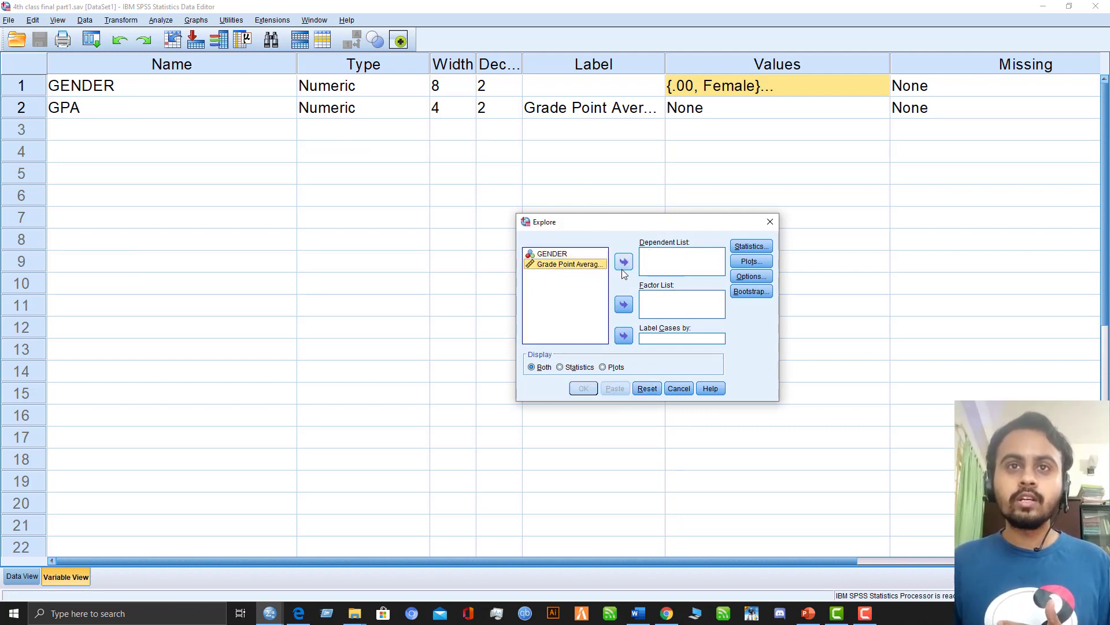
left_click(624, 262)
left_click(581, 255)
left_click(623, 304)
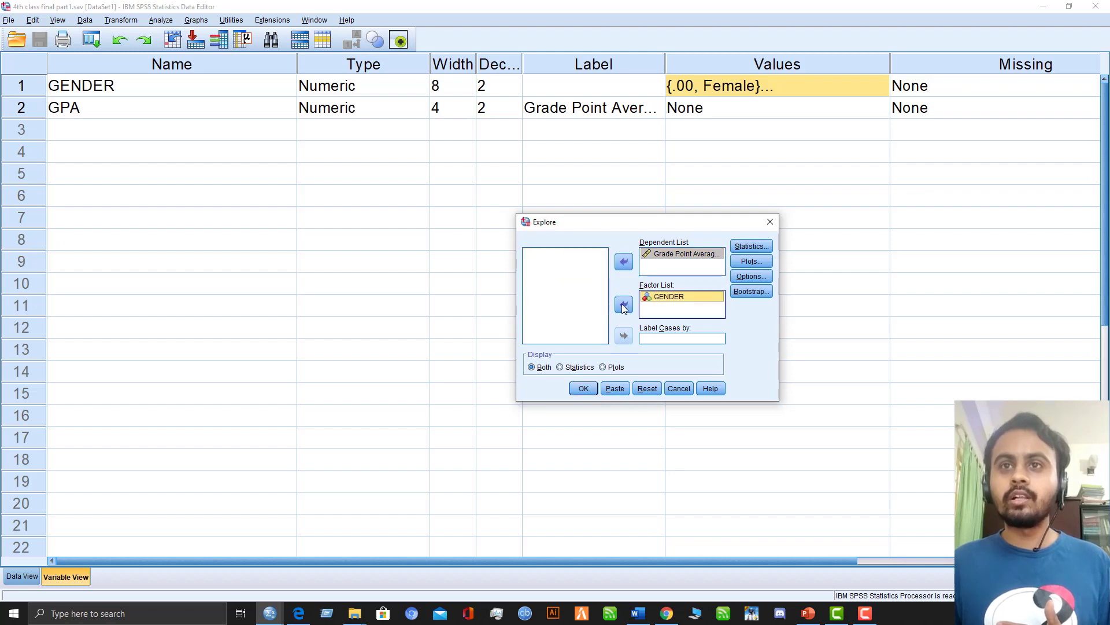
left_click(751, 246)
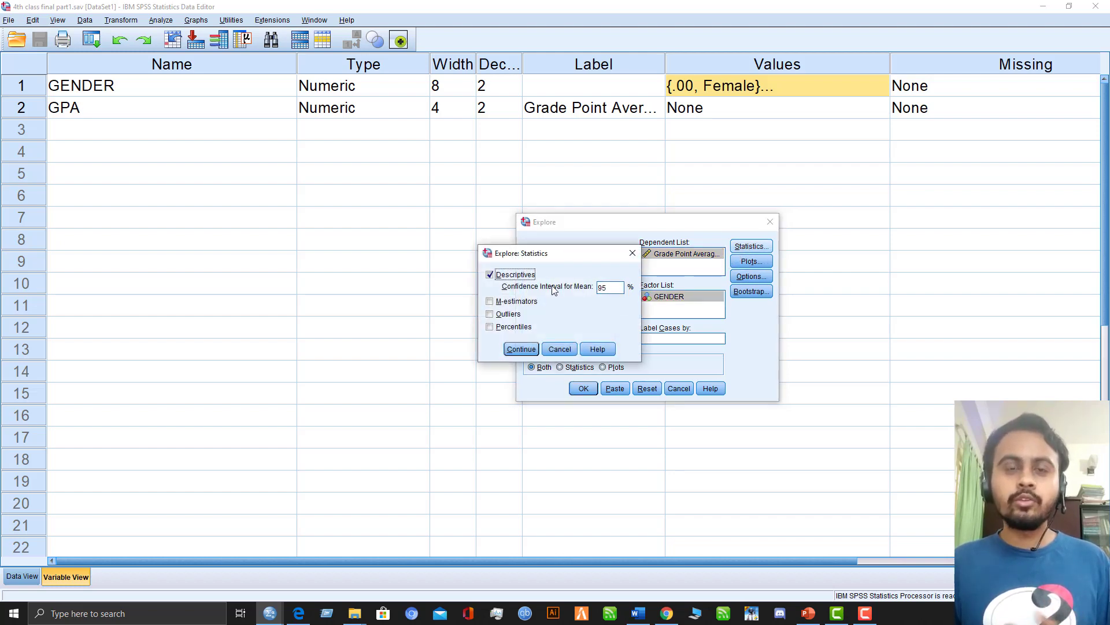
left_click(521, 349)
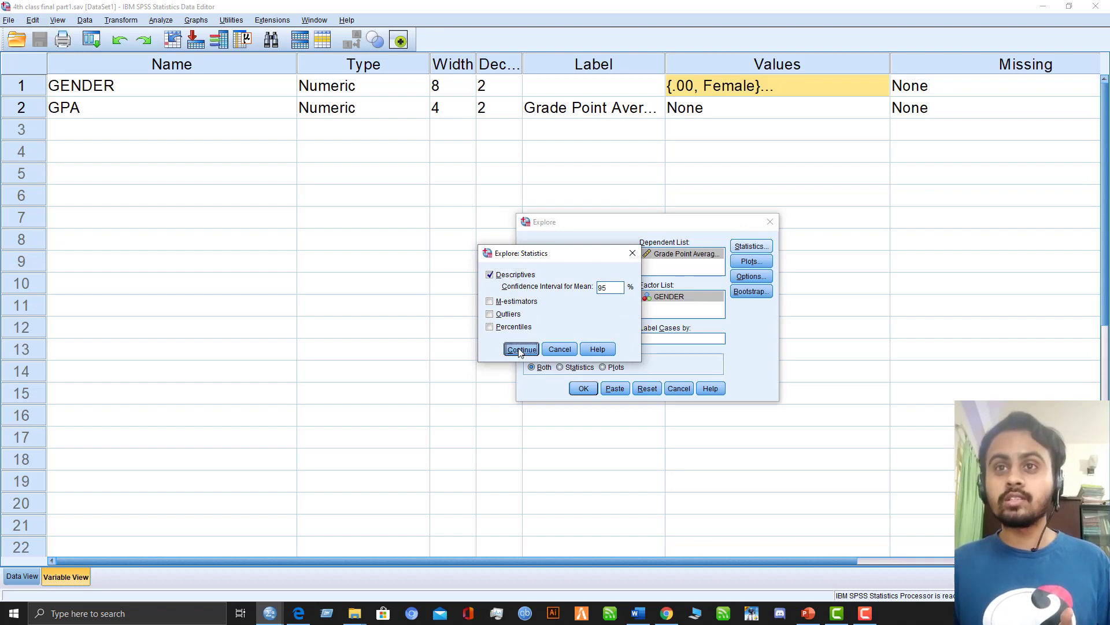
Set the Explore plots to no boxplots, normality plots with tests, histogram on and stem-and-leaf off, and run the analysis
left_click(751, 260)
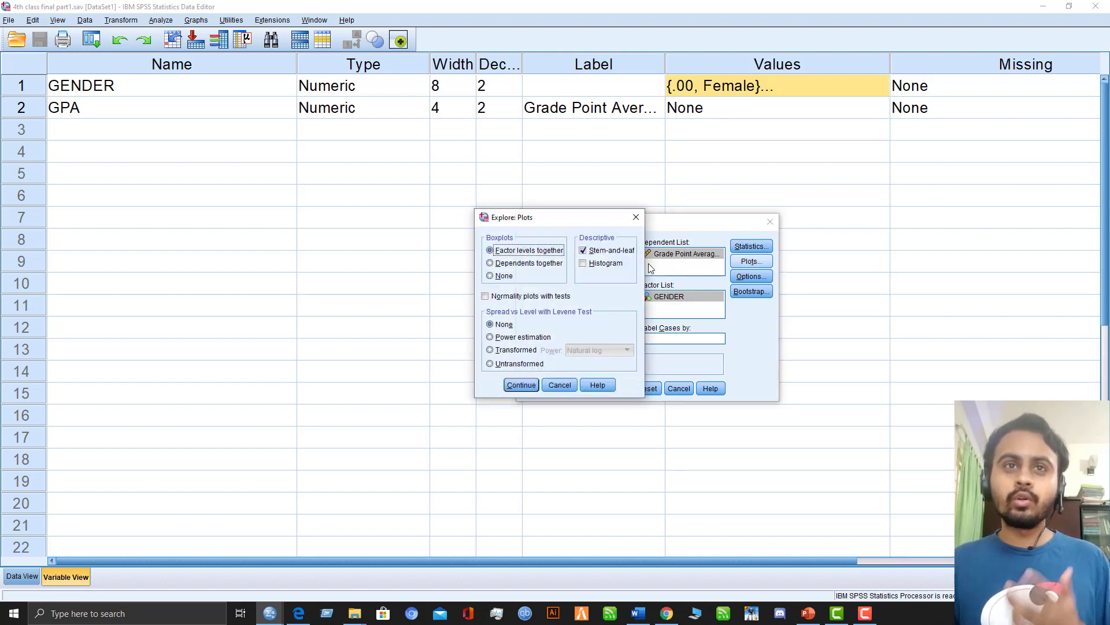
left_click(502, 277)
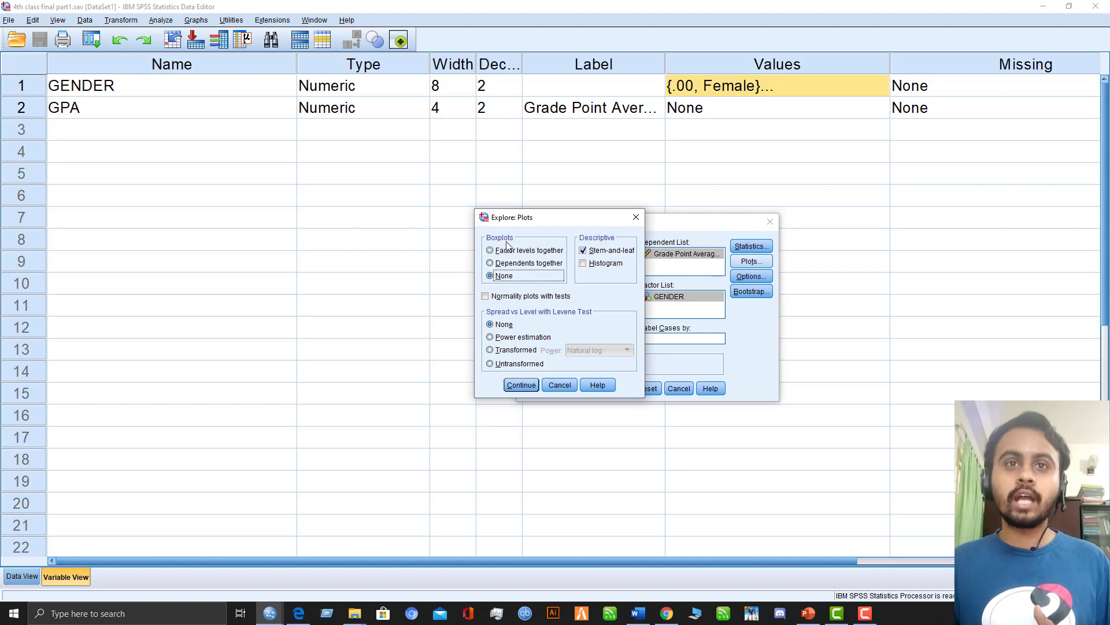
left_click(503, 297)
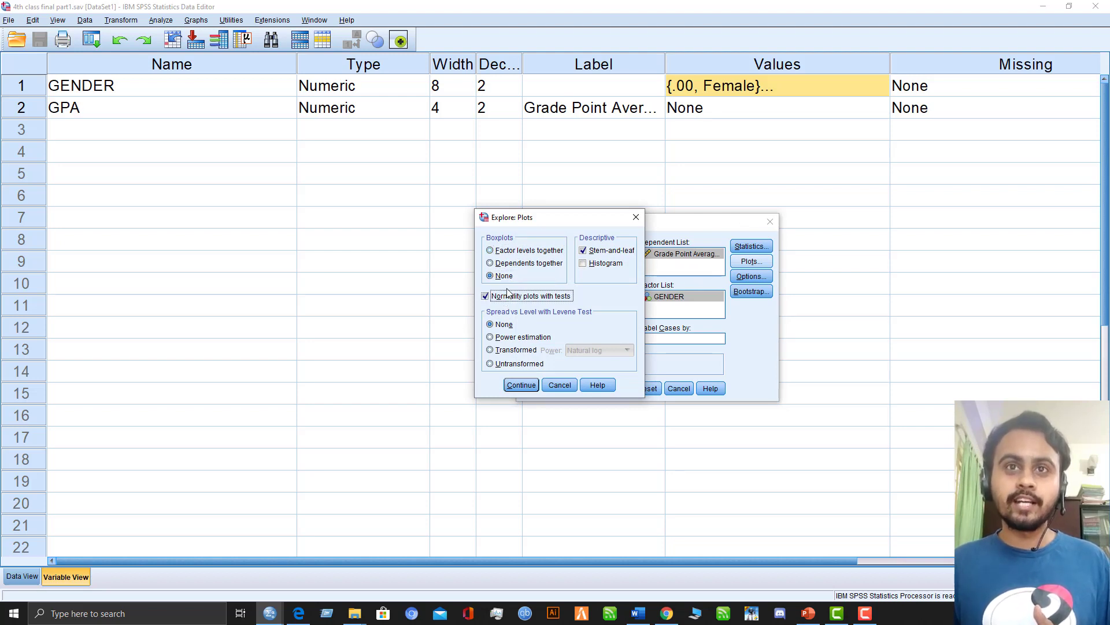
left_click(585, 266)
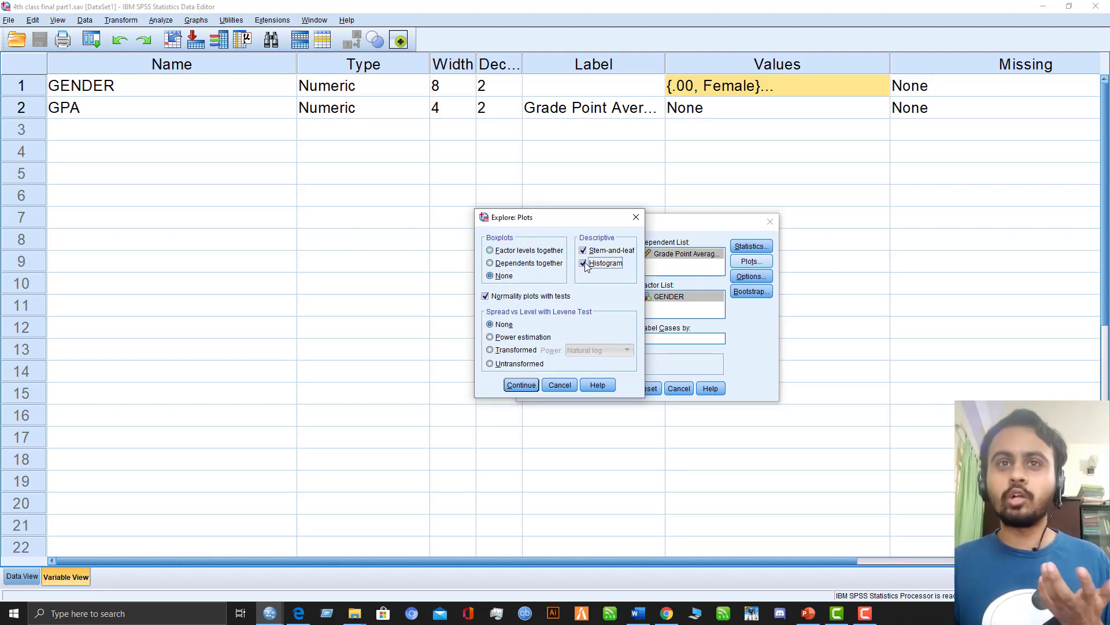
left_click(589, 254)
left_click(519, 385)
left_click(583, 388)
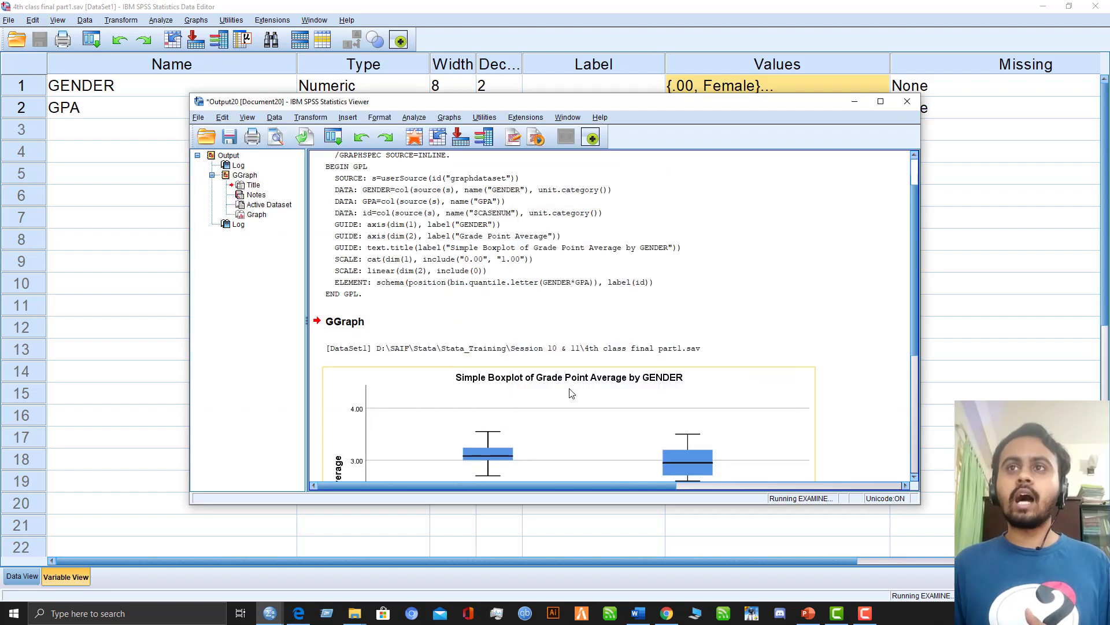
Examine the Descriptives table of Grade Point Average for females and males in the enlarged output viewer
left_click(880, 103)
left_click(454, 262)
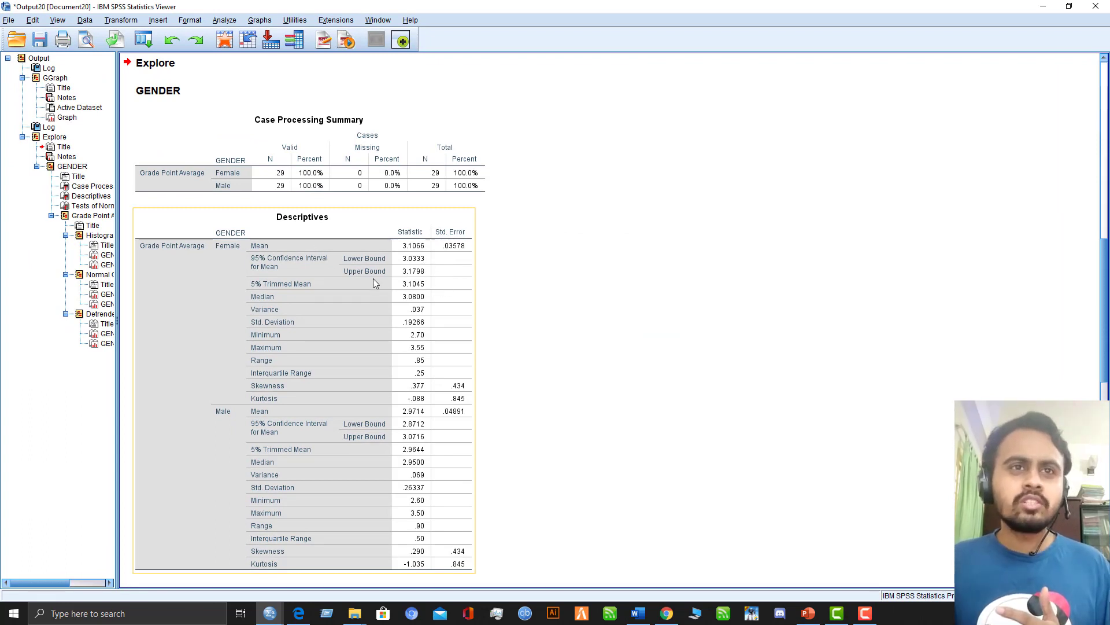
scroll(358, 286, "down", 1)
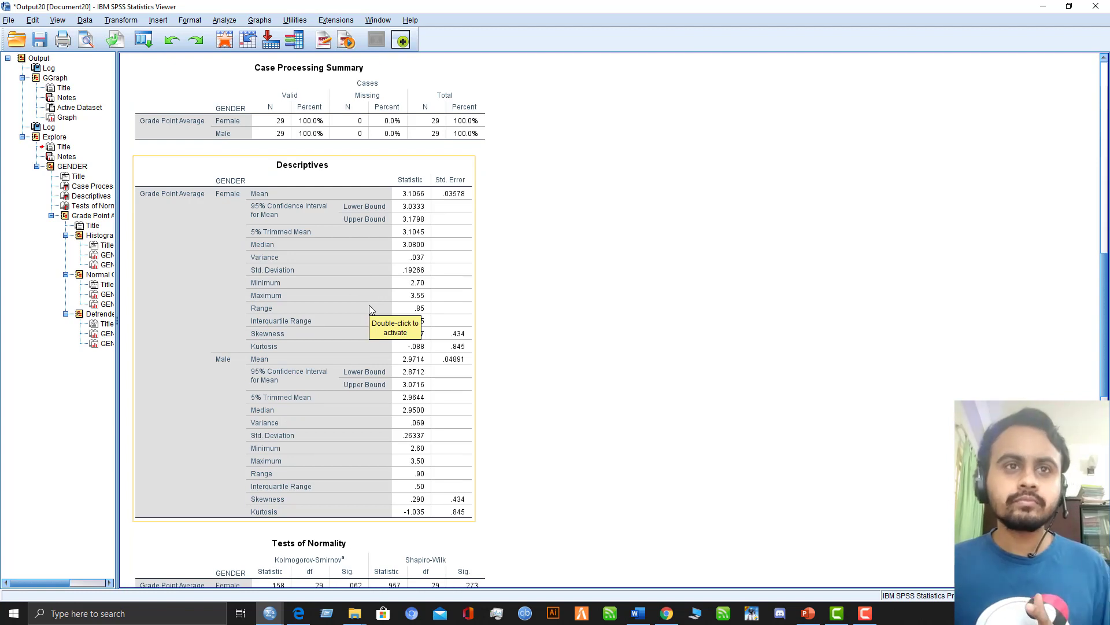
double_click(441, 245)
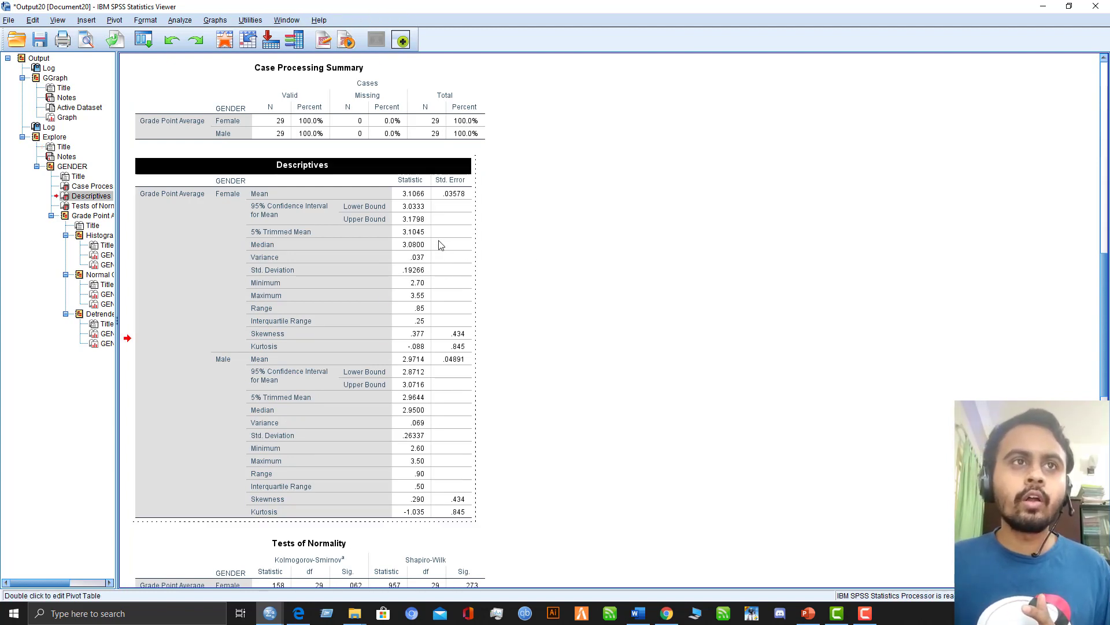
left_click(522, 224)
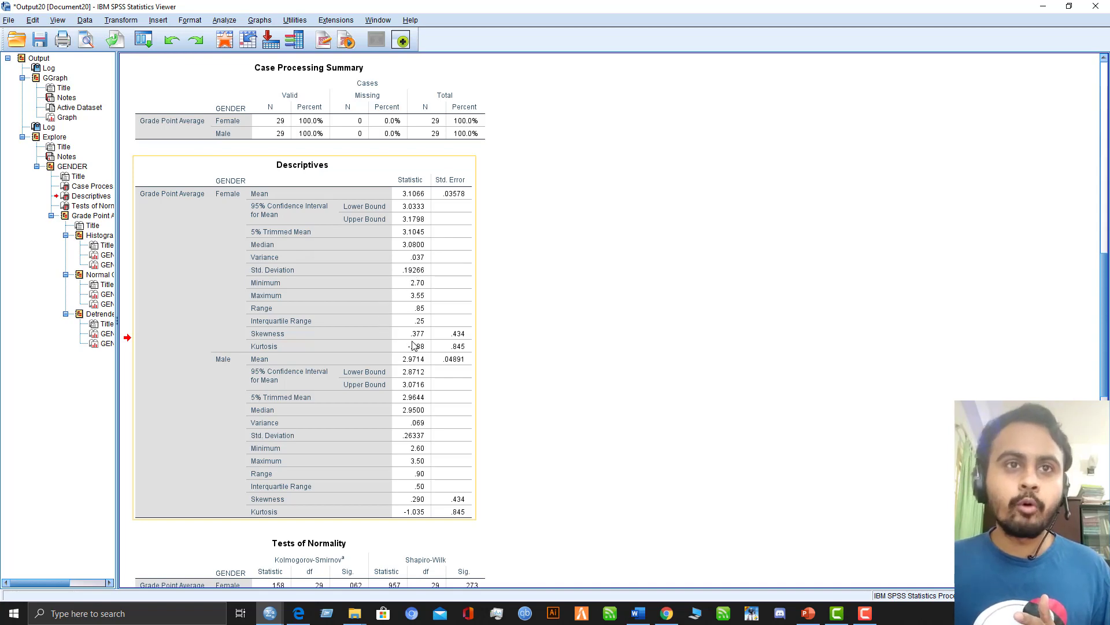
Examine the skewness and kurtosis values, the Tests of Normality table and the plots of Grade Point Average by GENDER
scroll(415, 342, "down", 3)
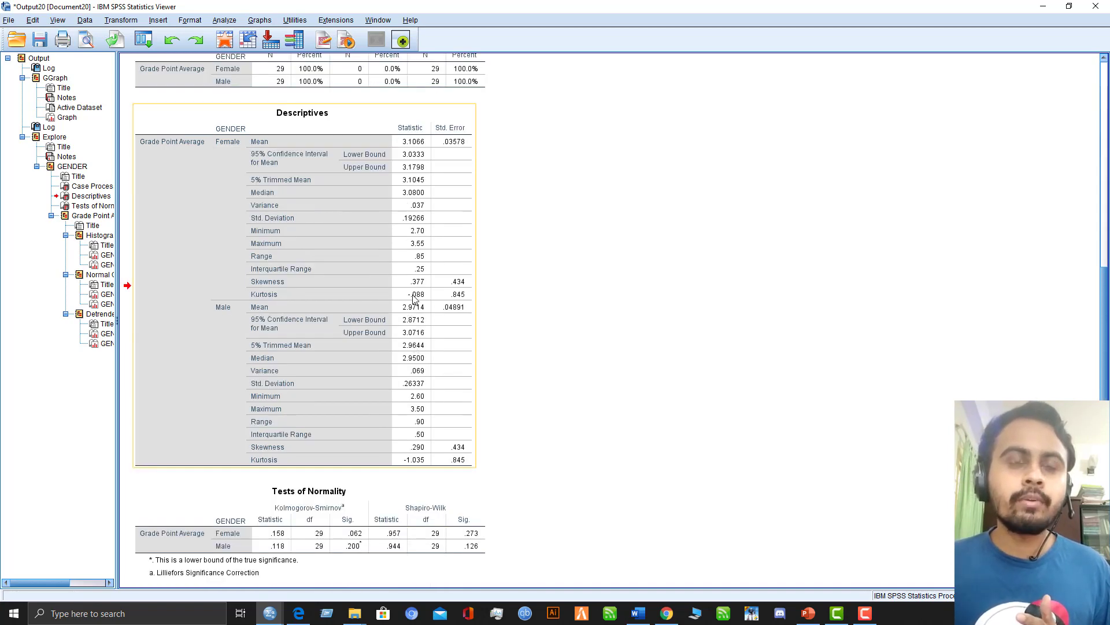
scroll(441, 276, "up", 3)
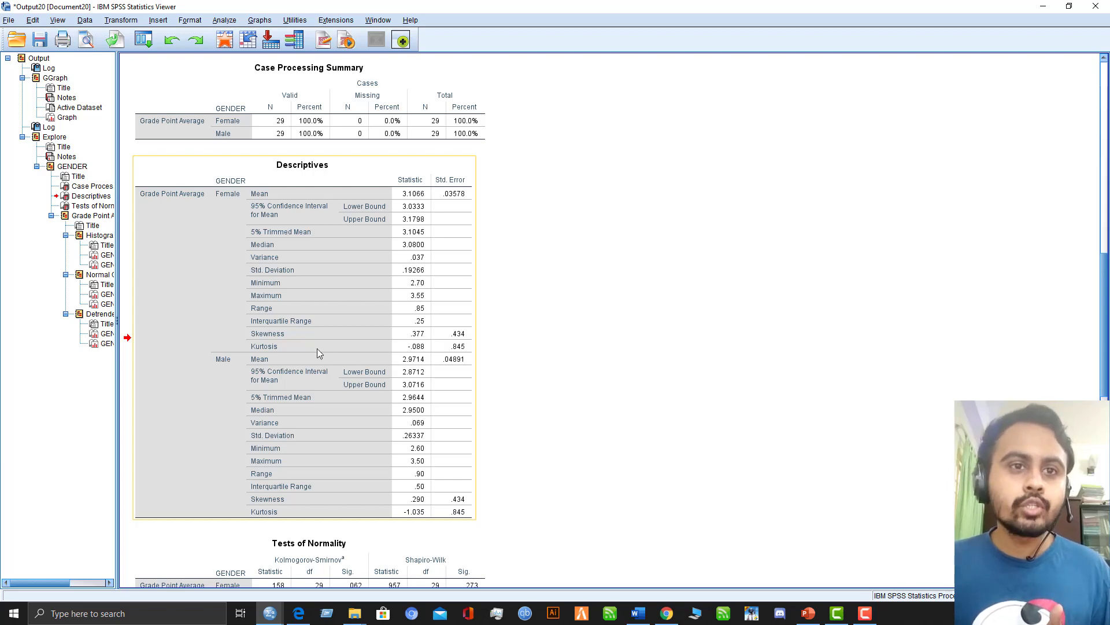
scroll(399, 396, "down", 5)
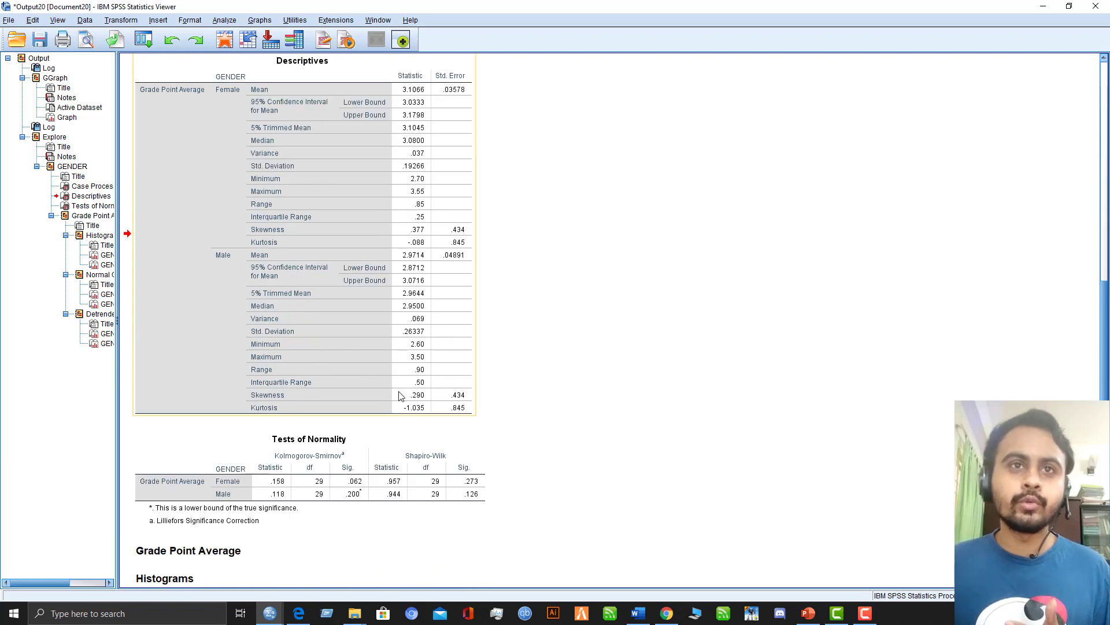
scroll(447, 340, "down", 15)
left_click(446, 265)
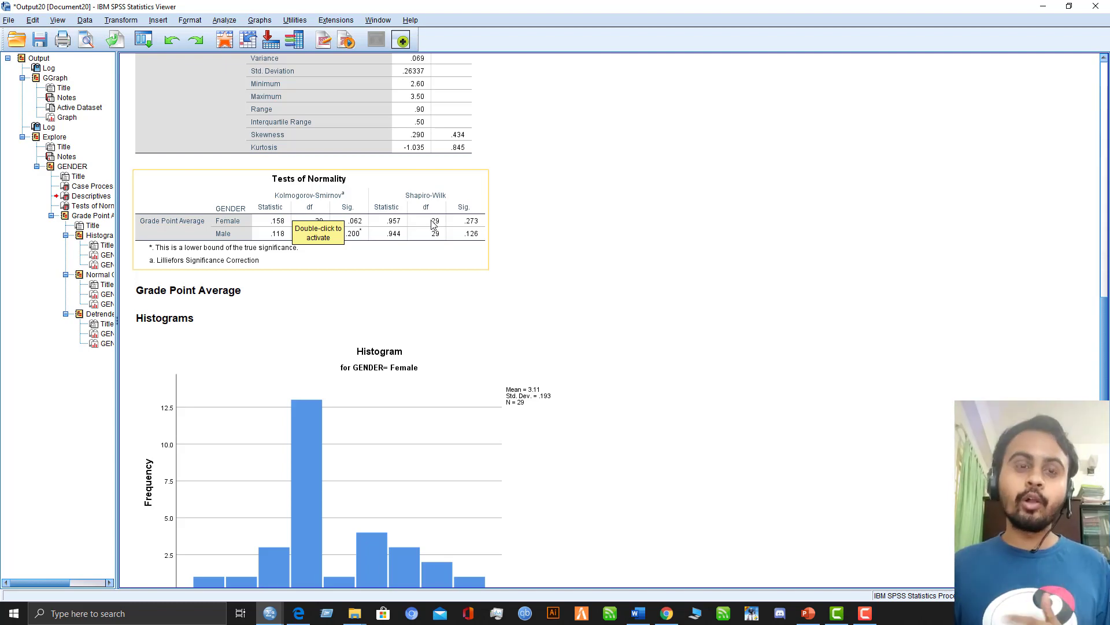
scroll(434, 225, "down", 15)
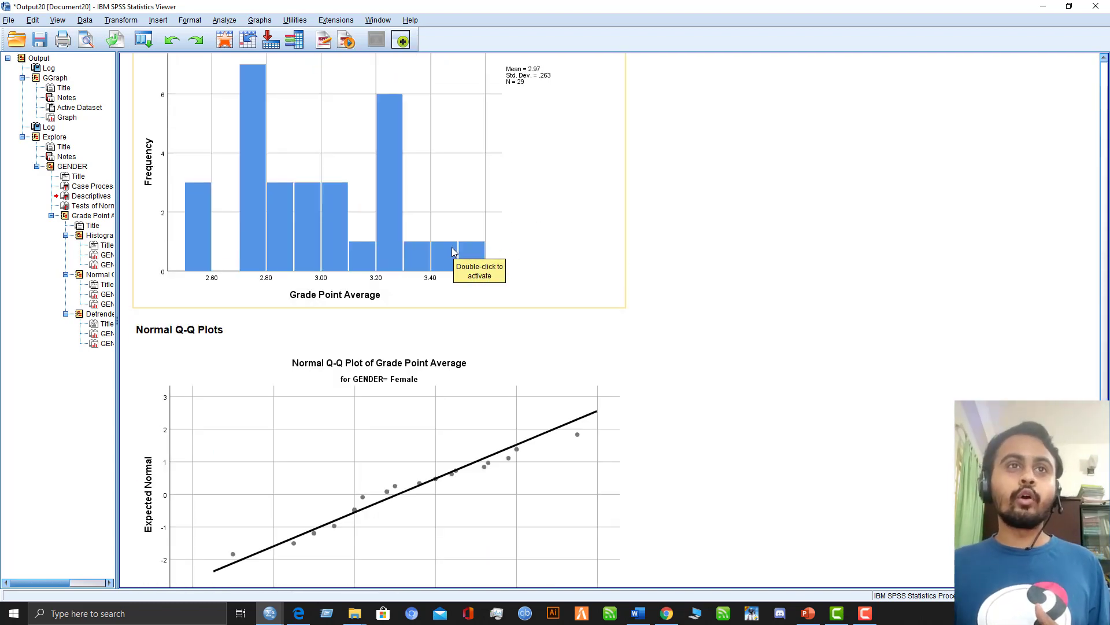
scroll(448, 262, "up", 2)
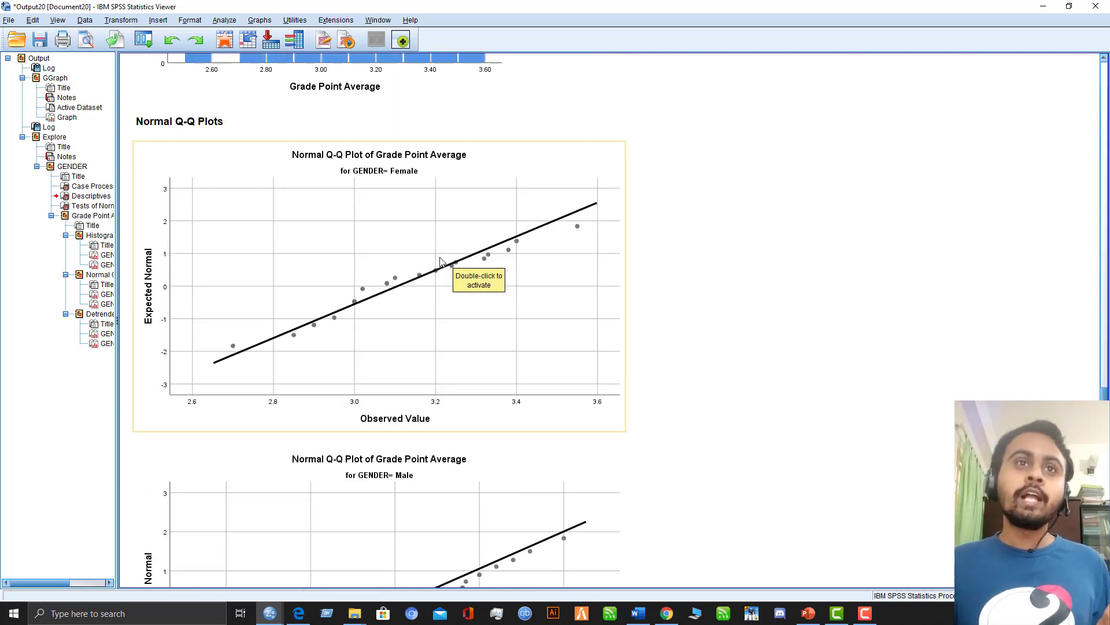
scroll(440, 261, "up", 13)
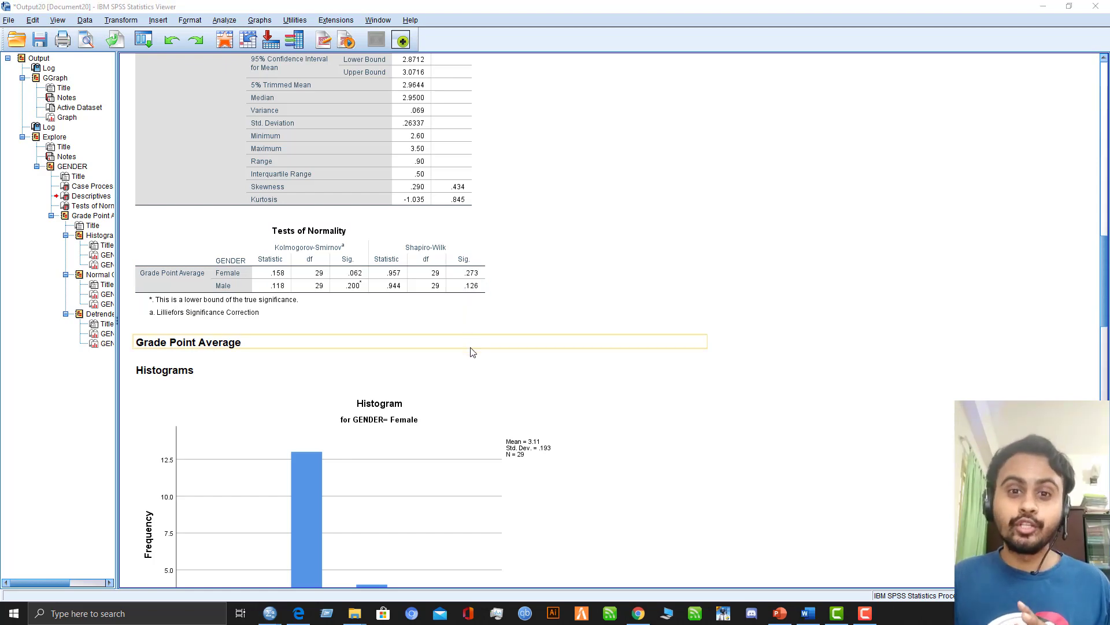
Switch to the Word document and read the hypotheses on normality, equality of variances and equality of mean GPA
left_click(810, 612)
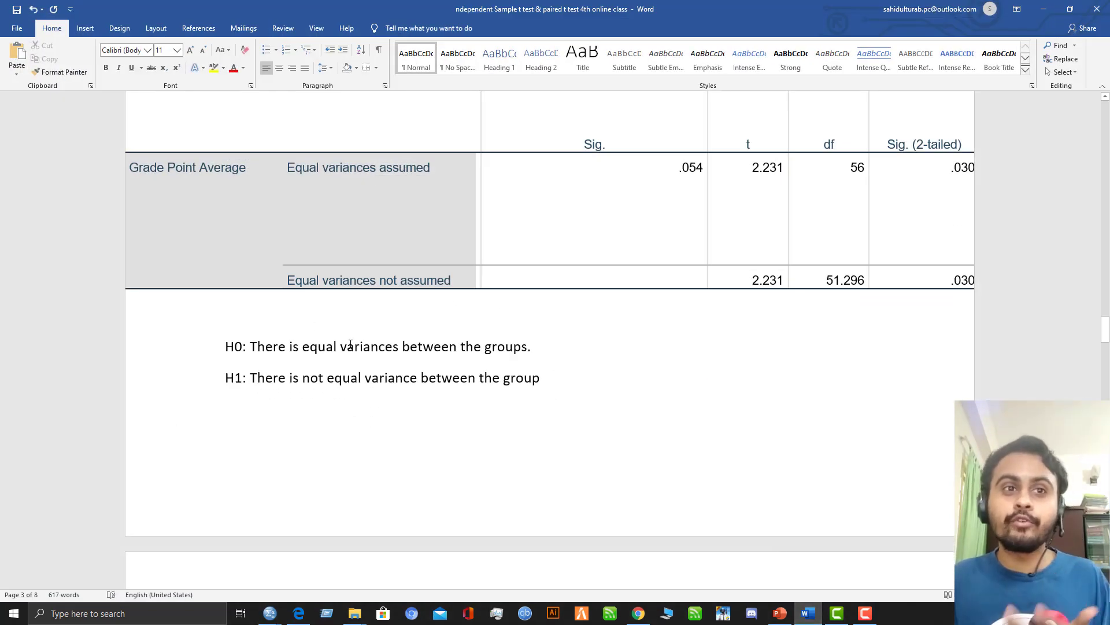
scroll(350, 345, "down", 4)
scroll(342, 367, "up", 12)
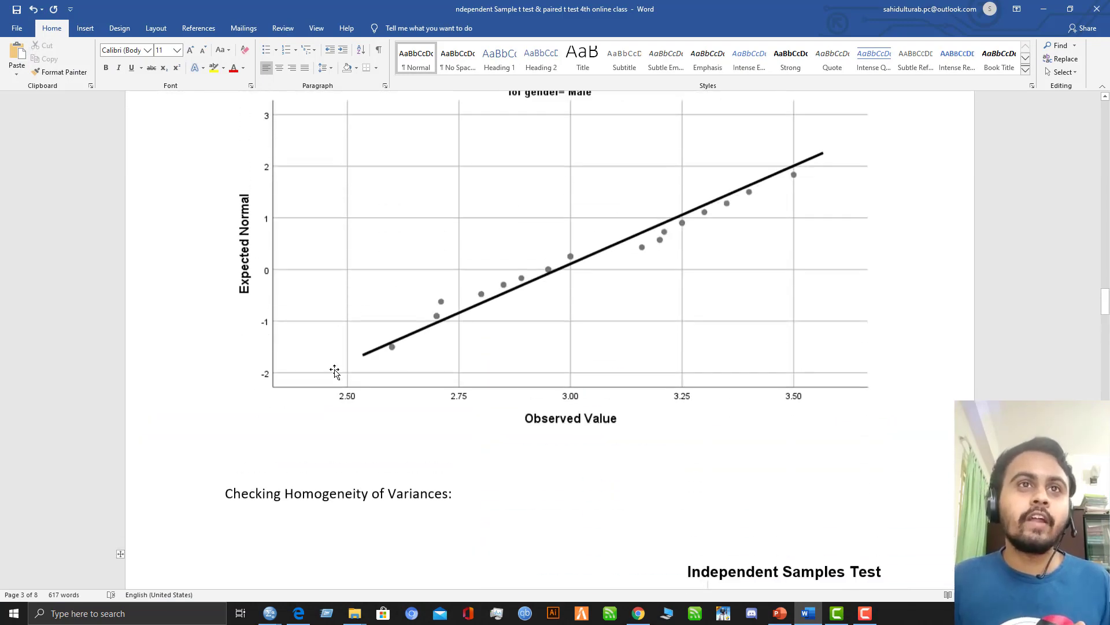
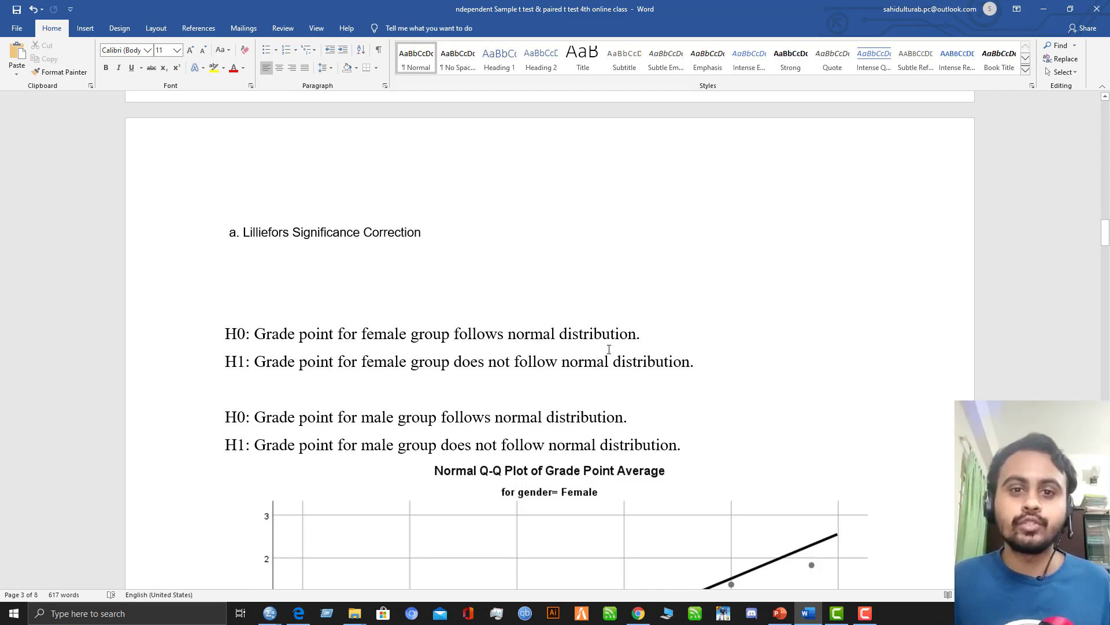
scroll(520, 342, "down", 10)
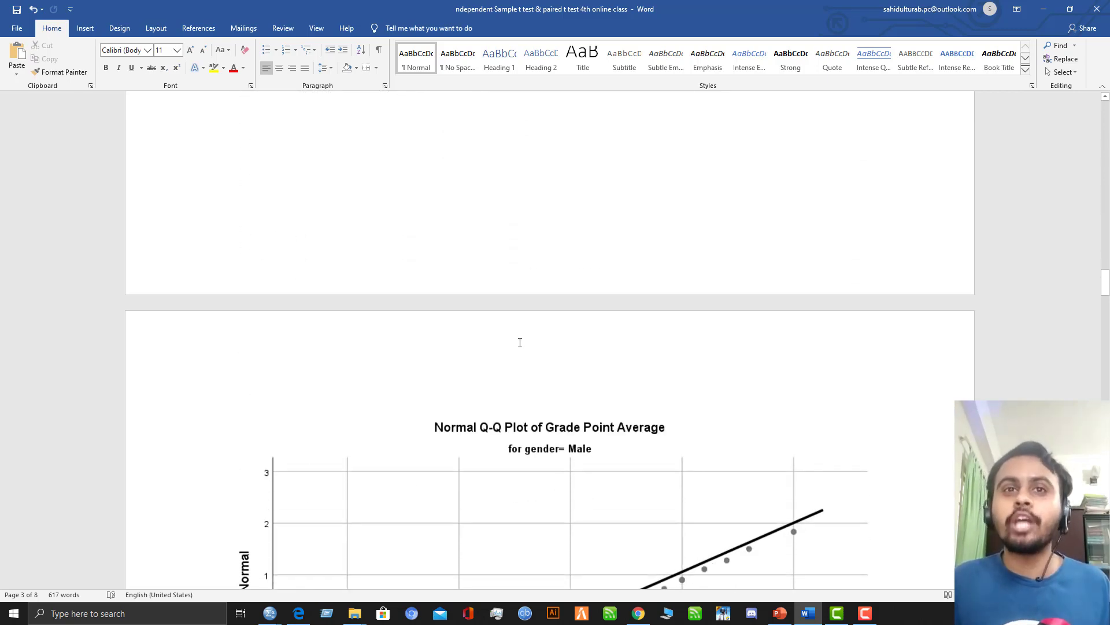
scroll(520, 343, "down", 15)
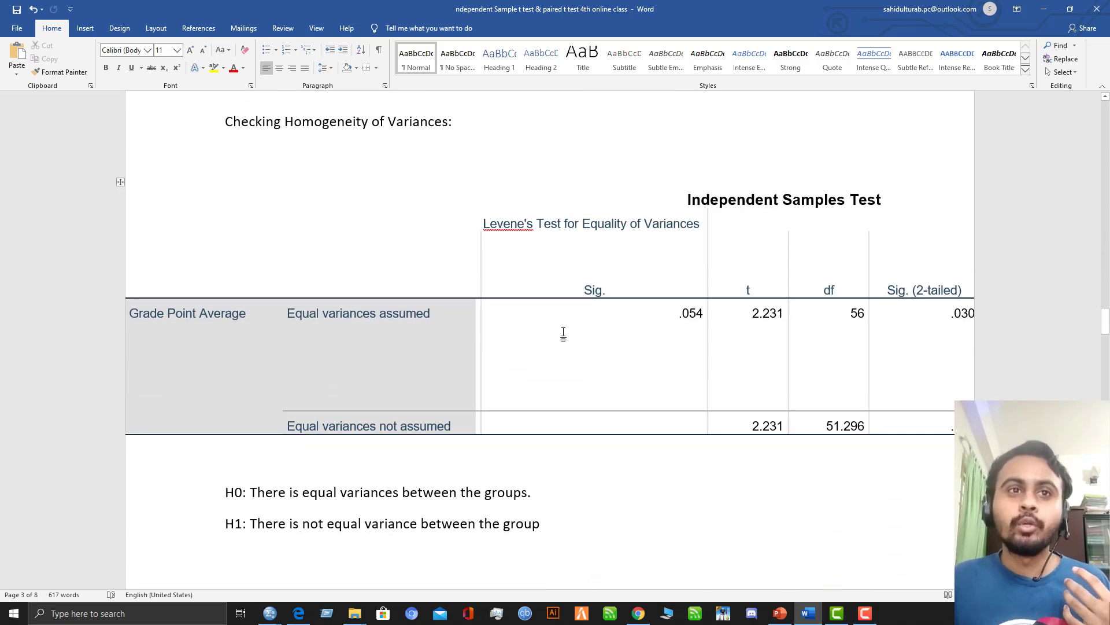
scroll(520, 342, "down", 7)
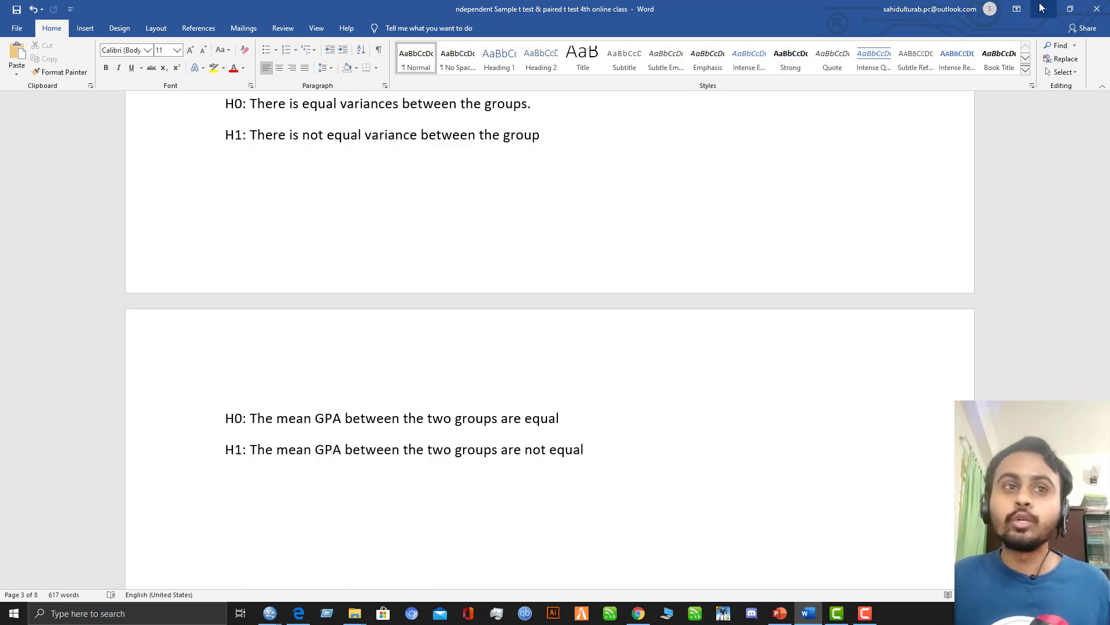
Return to the SPSS output and examine the histograms and Normal Q-Q plots of Grade Point Average for females and males
key("alt+Tab")
scroll(382, 341, "down", 6)
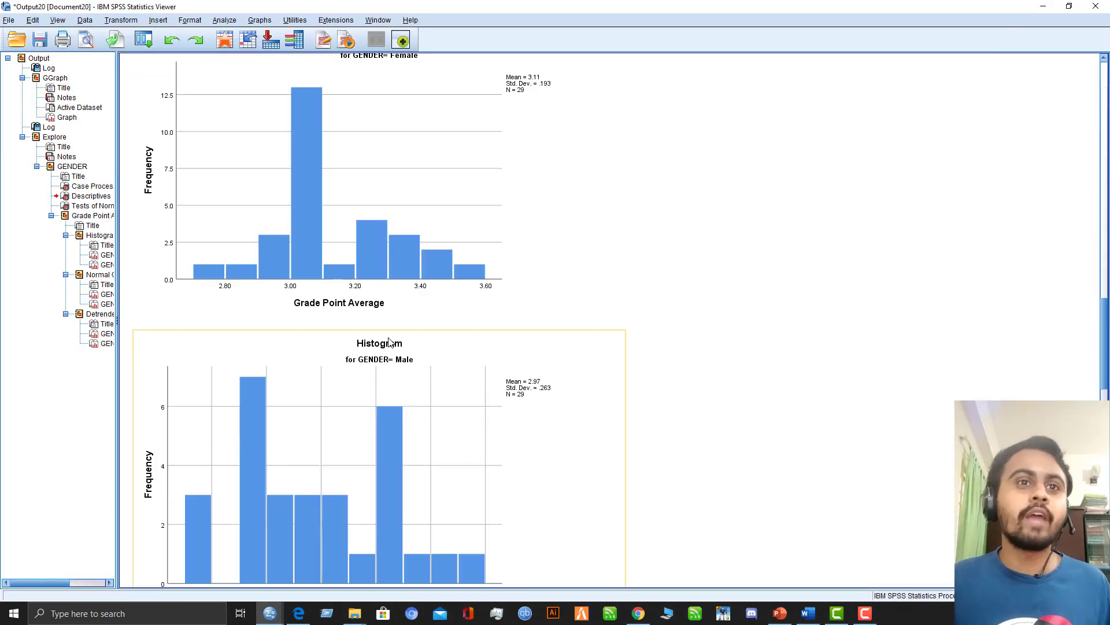
scroll(390, 341, "down", 4)
scroll(387, 341, "down", 6)
scroll(384, 342, "up", 4)
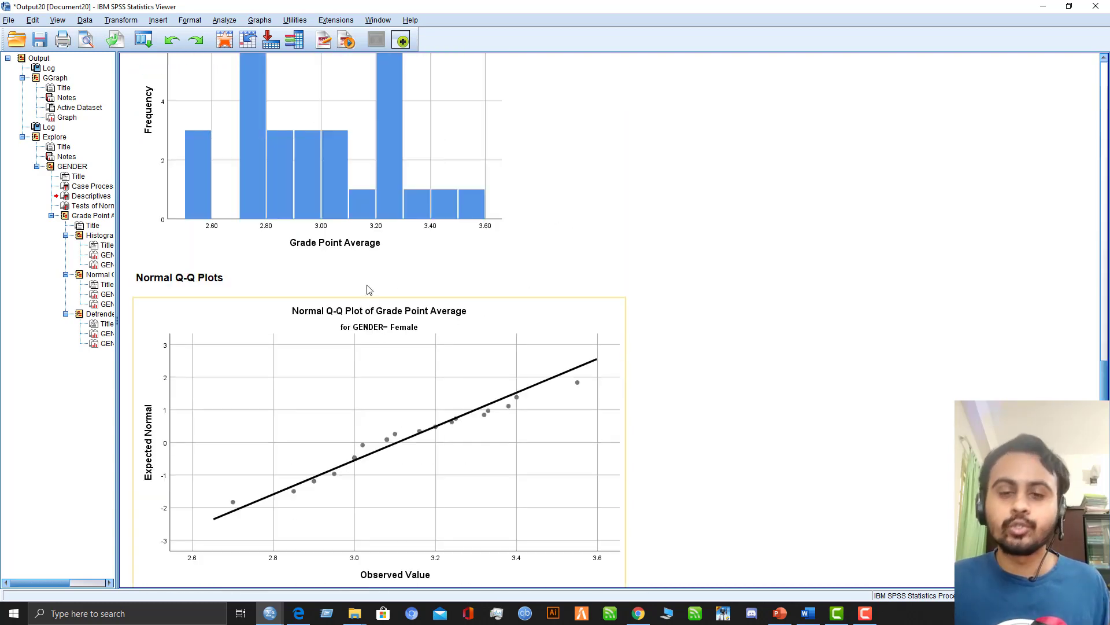
left_click(367, 276)
left_click(349, 313)
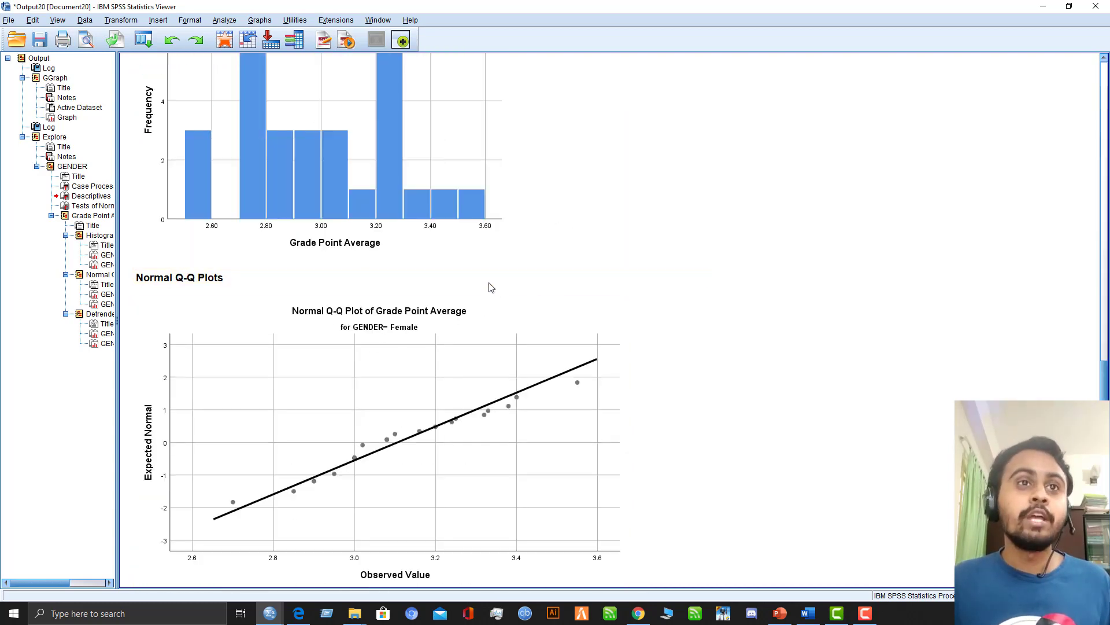
scroll(468, 279, "down", 3)
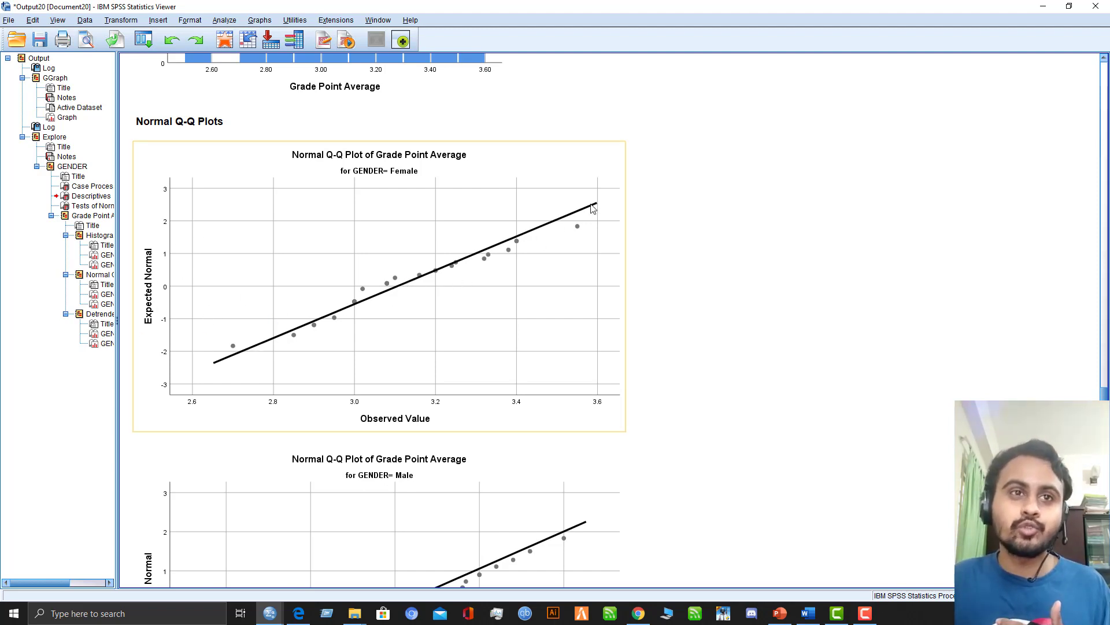
scroll(306, 336, "down", 8)
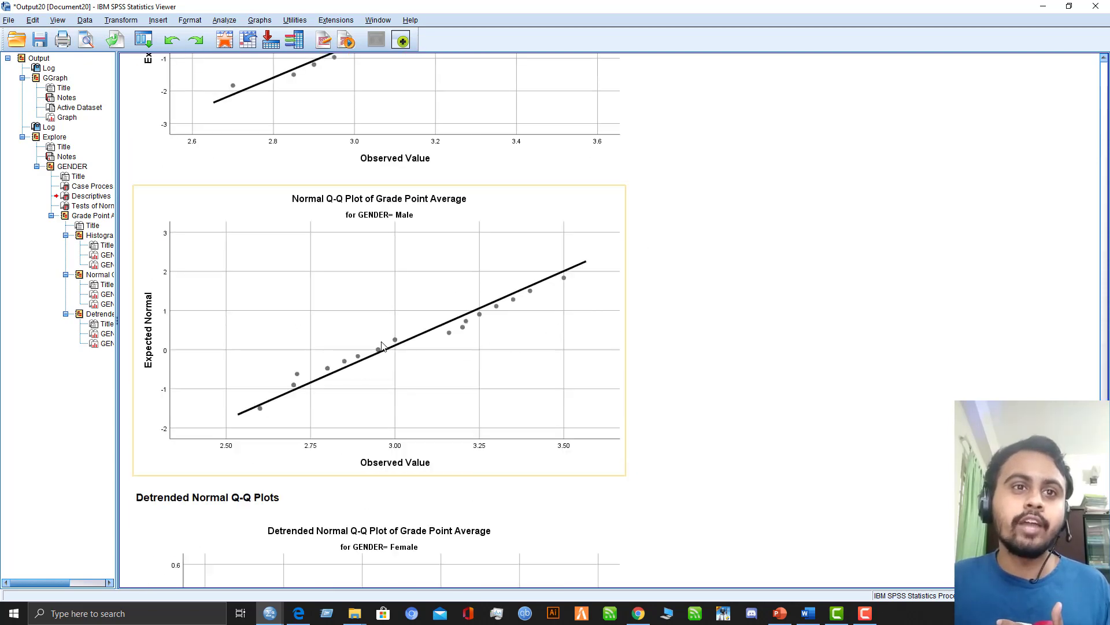
scroll(434, 325, "up", 8)
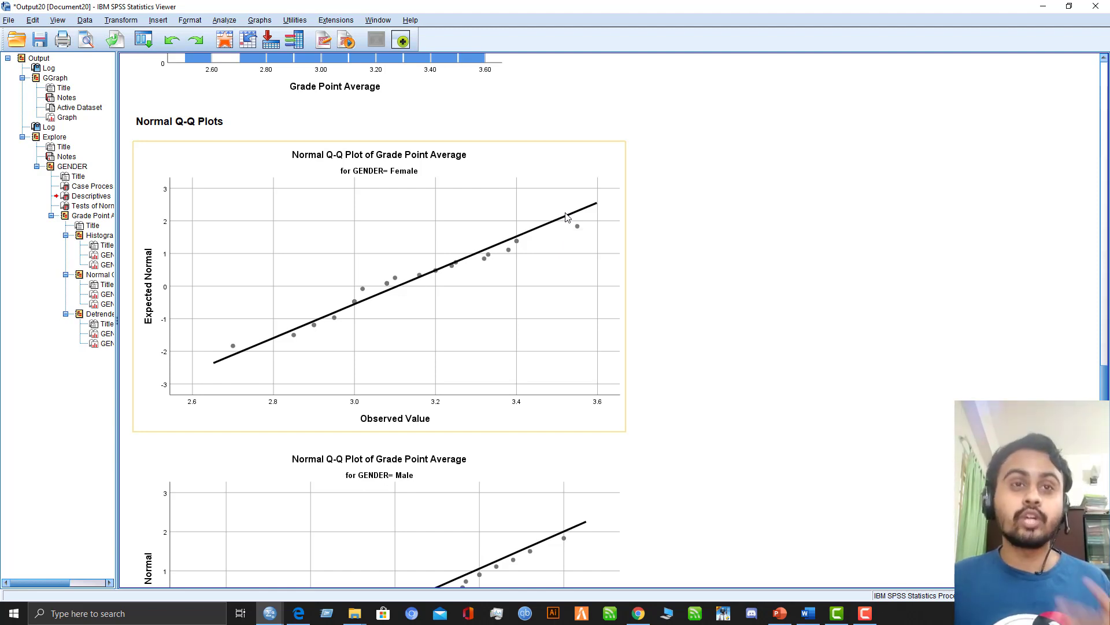
left_click(839, 409)
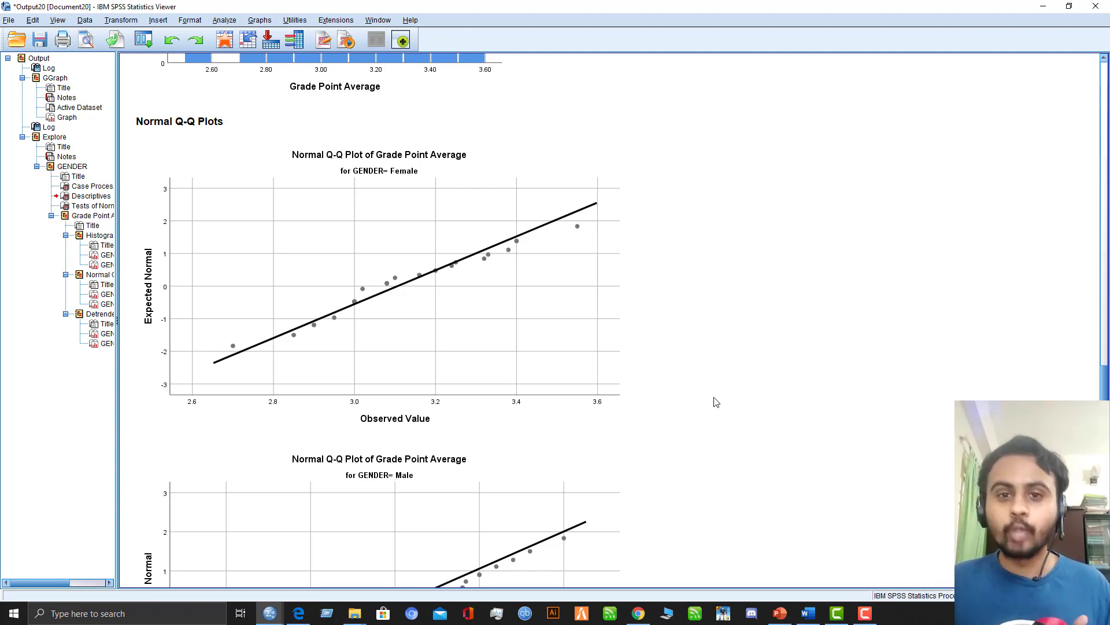
left_click(527, 302)
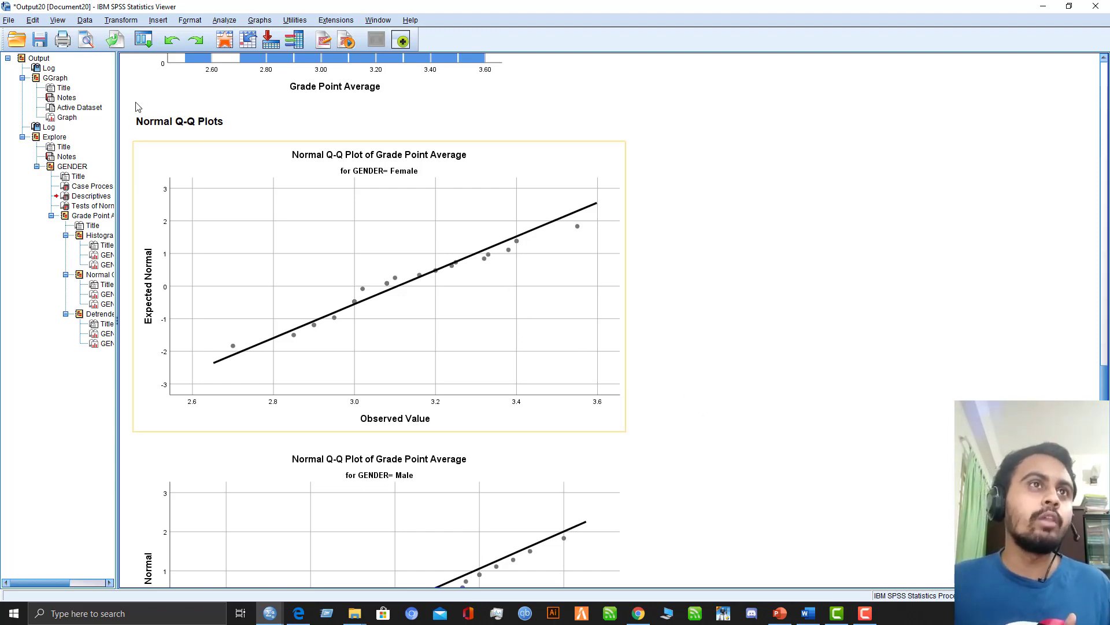
left_click(137, 107)
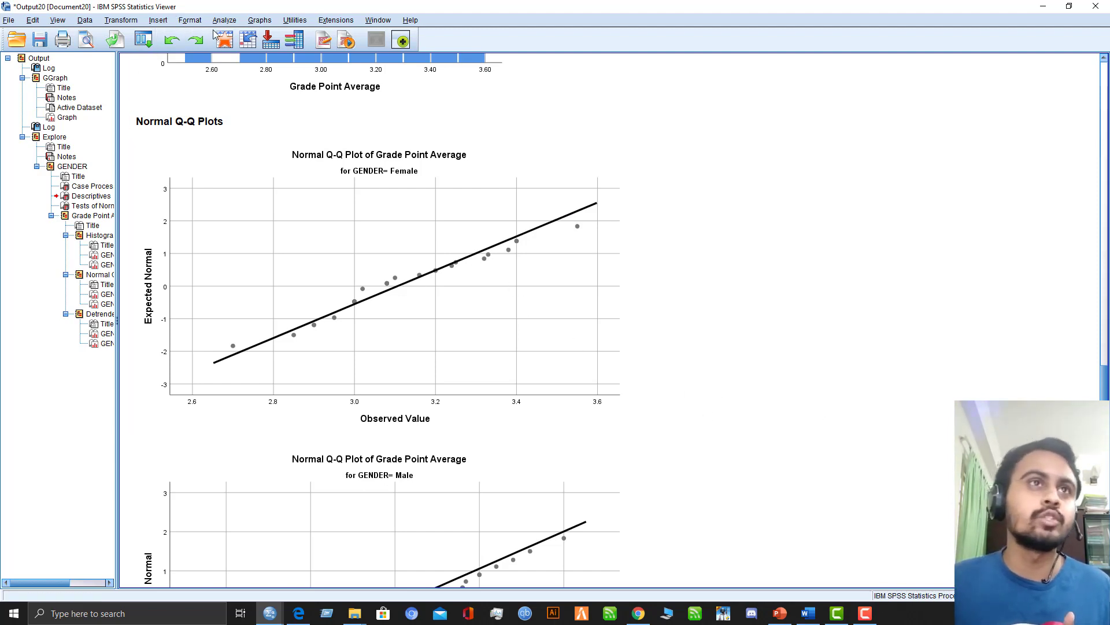
Set up a fresh Independent-Samples T Test from the dataset with Grade Point Average as test variable and GENDER as grouping variable
left_click(1053, 6)
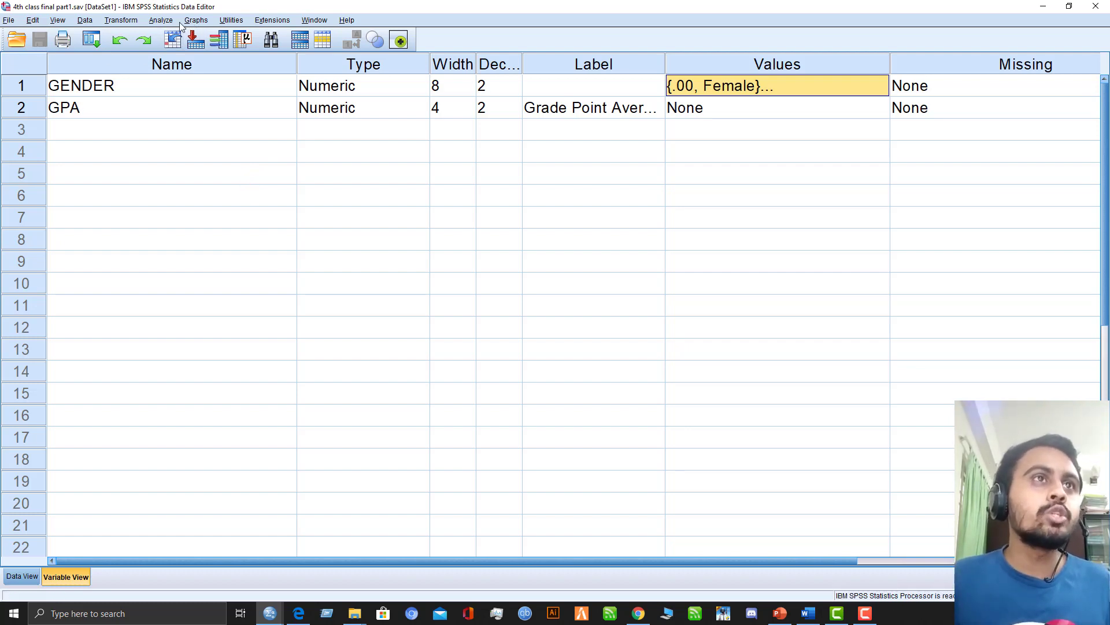
left_click(160, 20)
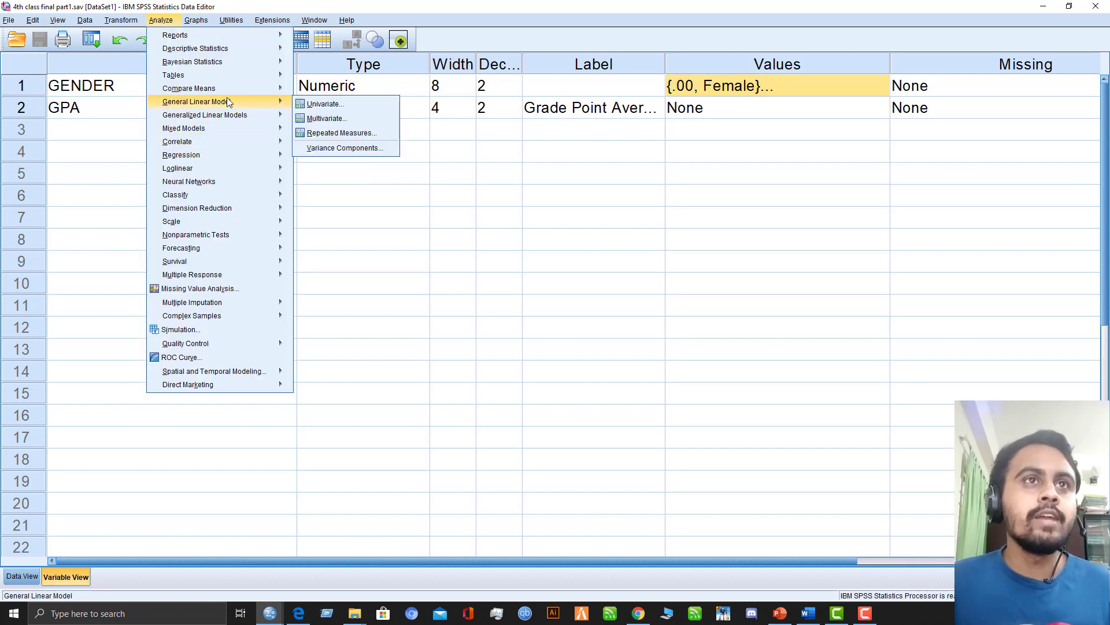
mouse_move(260, 88)
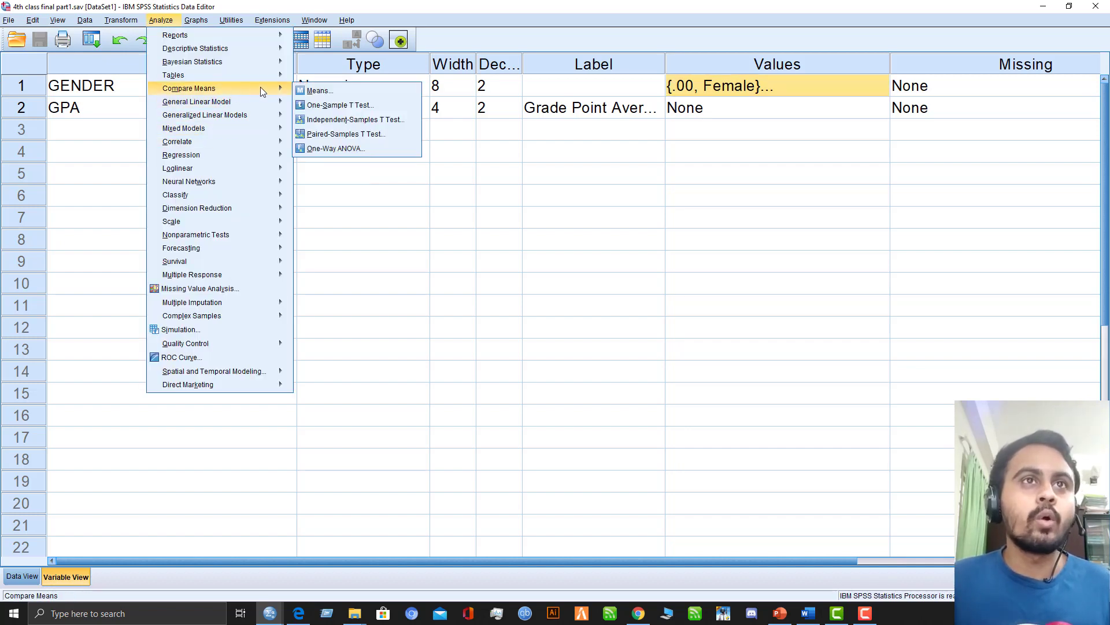
left_click(322, 121)
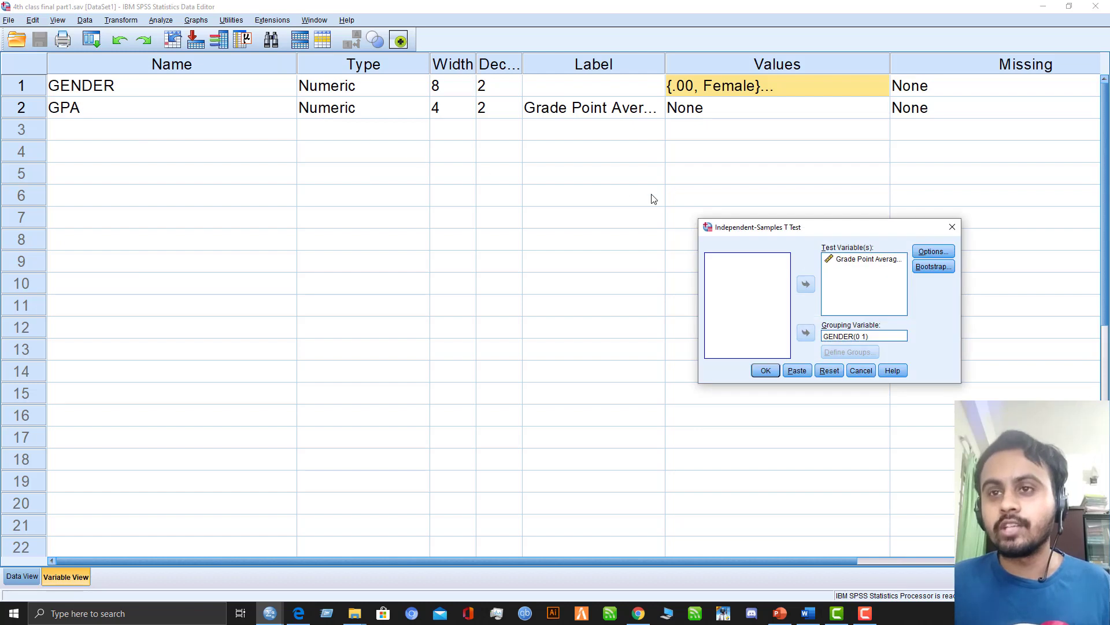
left_click(826, 373)
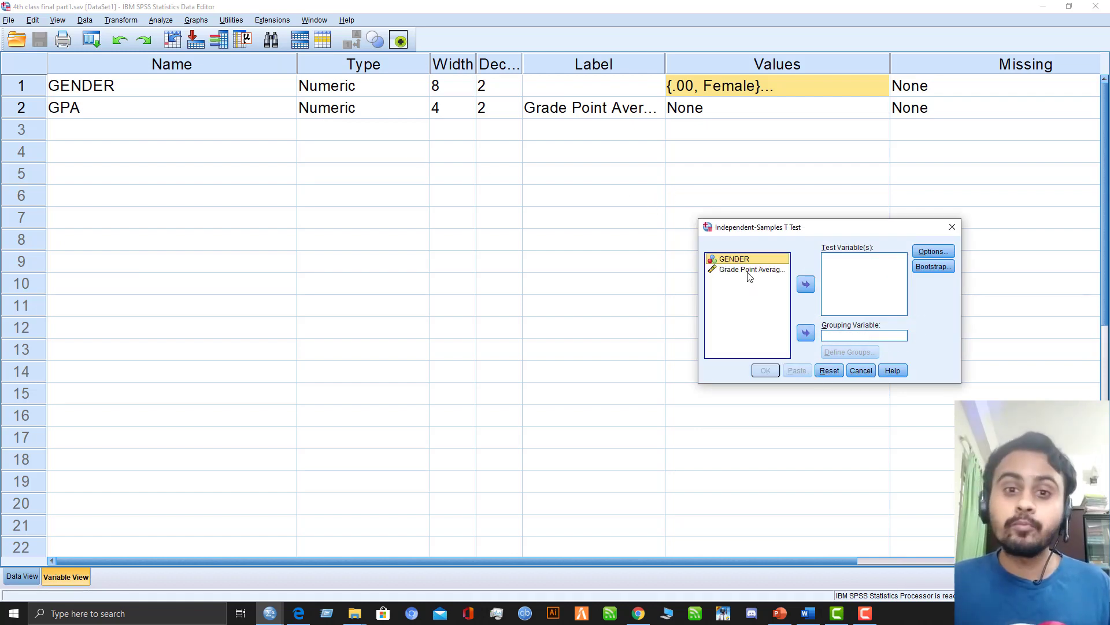
left_click(749, 271)
left_click(809, 286)
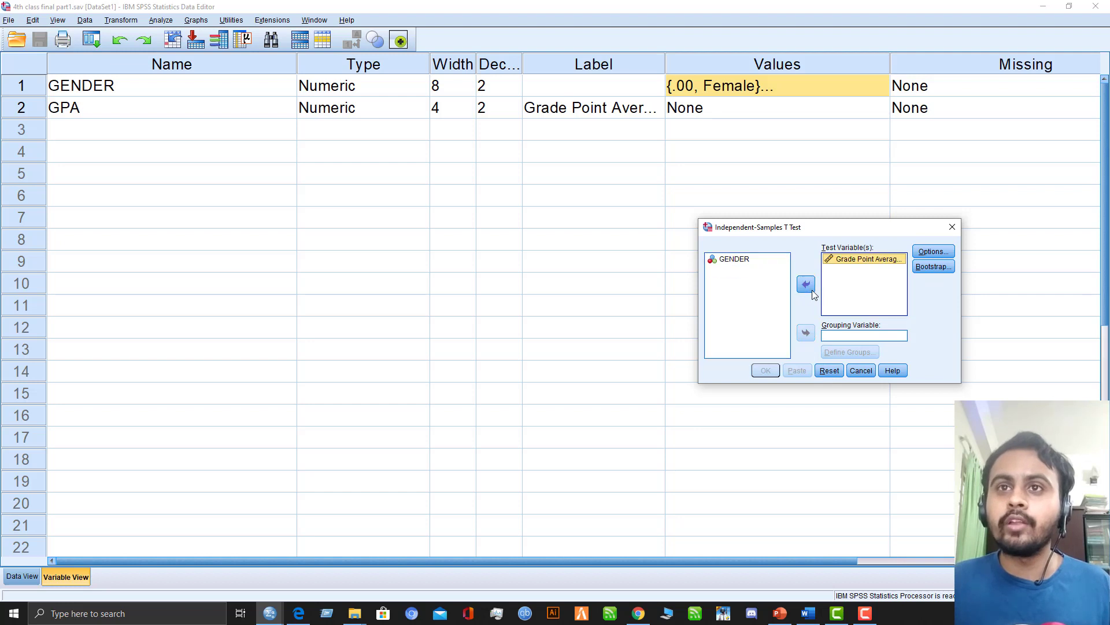
left_click(764, 263)
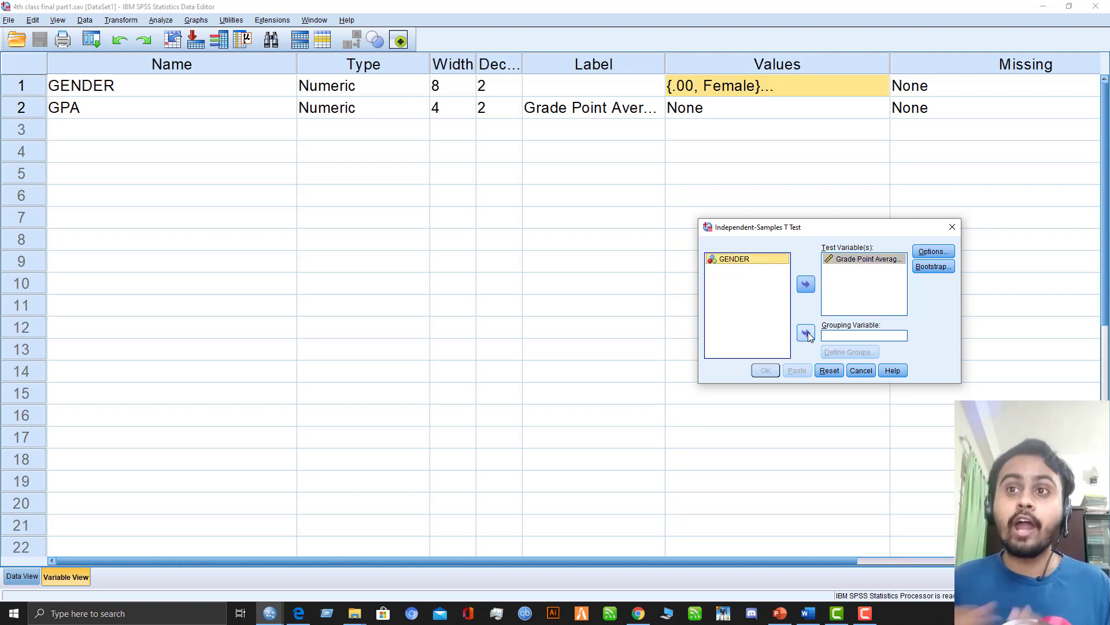
left_click(805, 333)
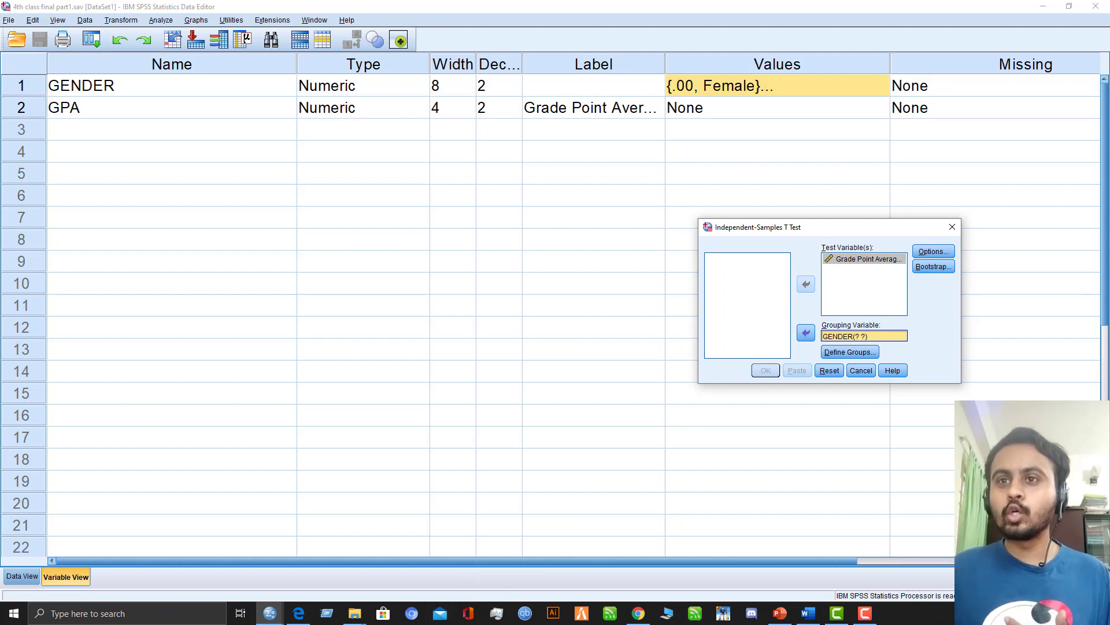
Define the grouping values for GENDER as 0 for Group 1 and 1 for Group 2
left_click(849, 352)
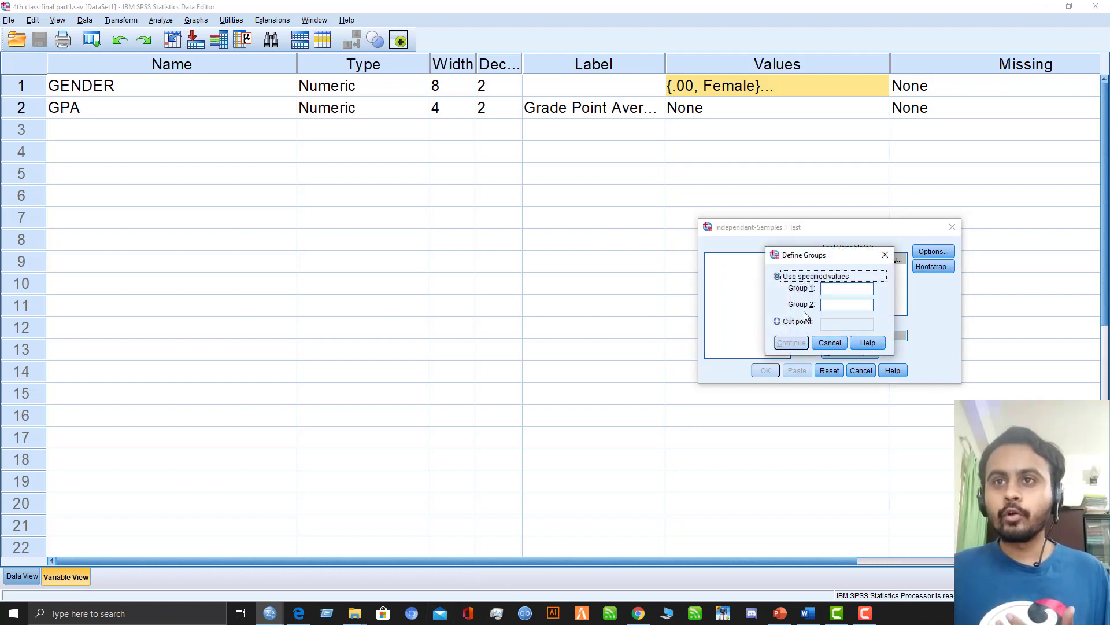
left_click(840, 292)
type("0")
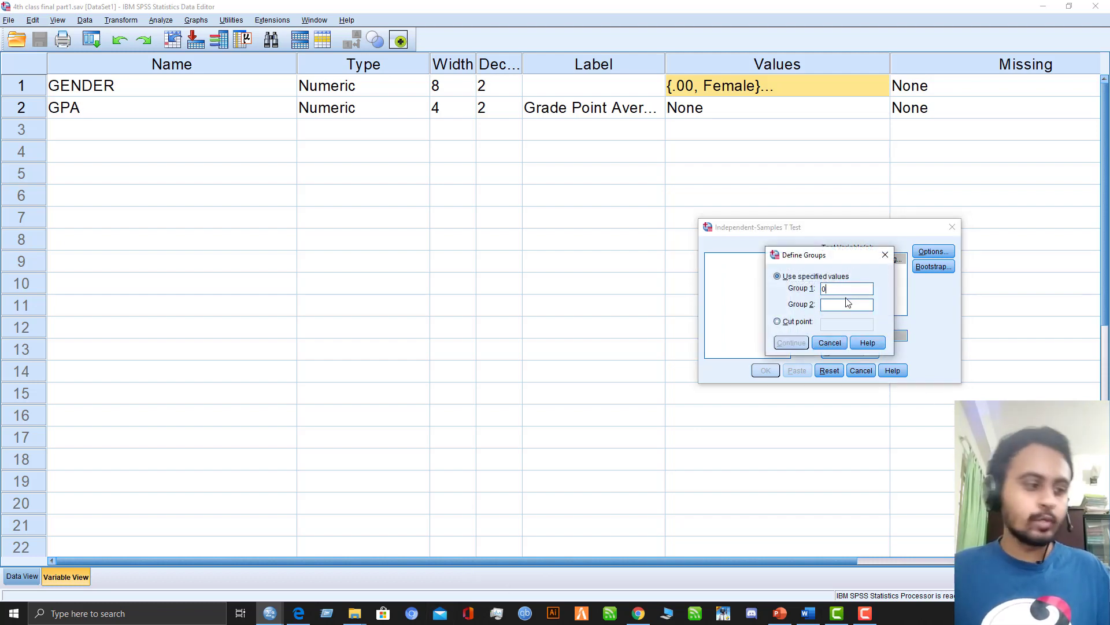
left_click(847, 303)
type("1")
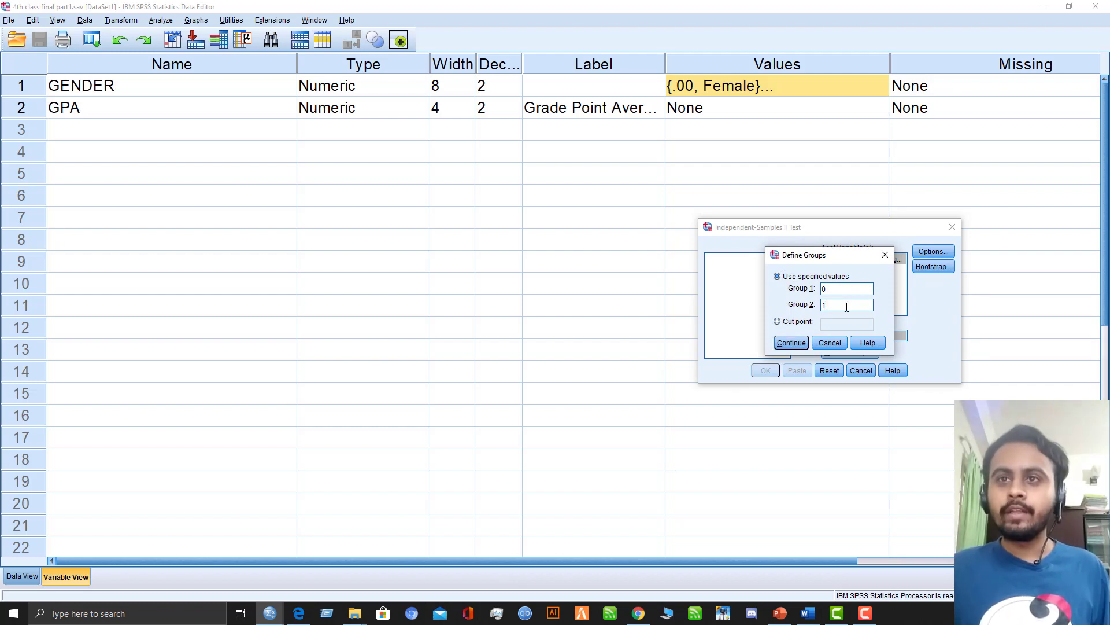
left_click(793, 343)
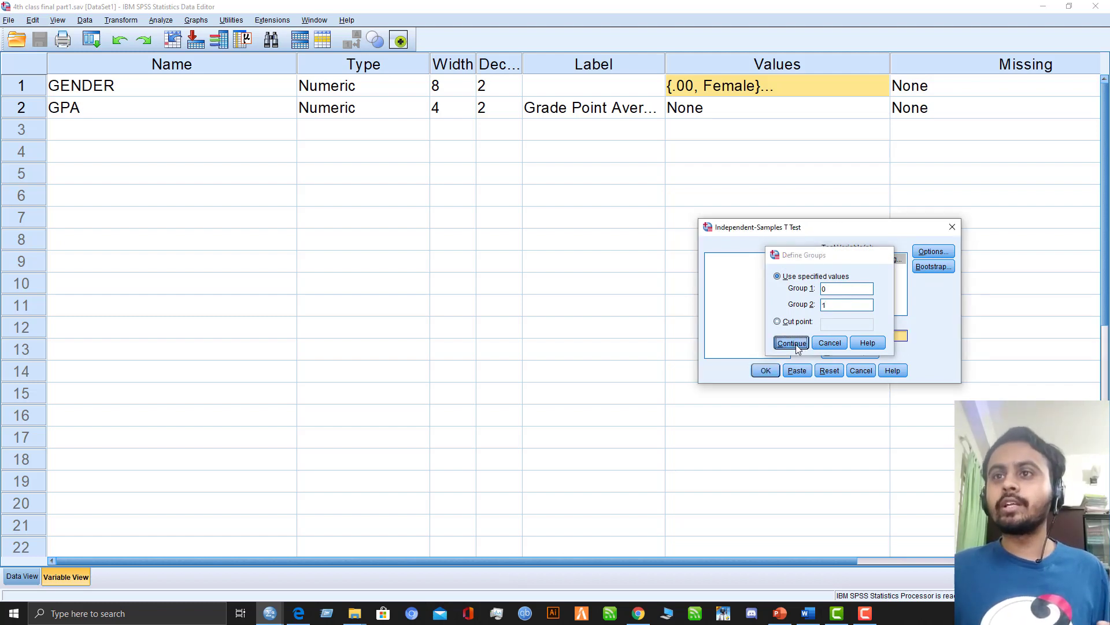
Run the Independent-Samples T Test with the default 95% confidence options and open the Independent Samples Test table in its own window
left_click(928, 253)
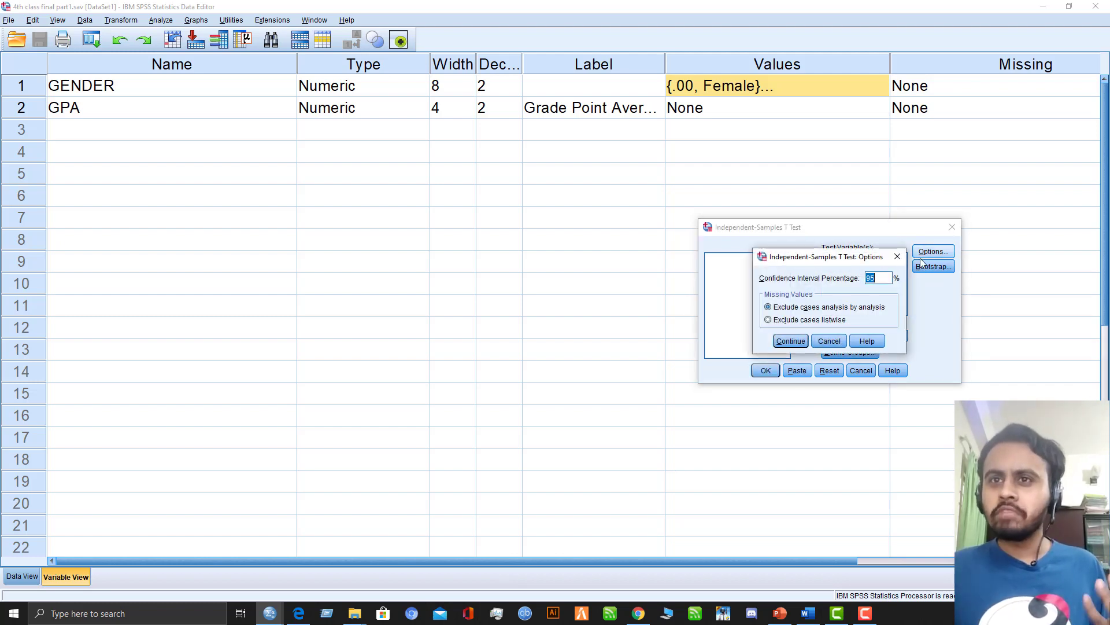
left_click(788, 341)
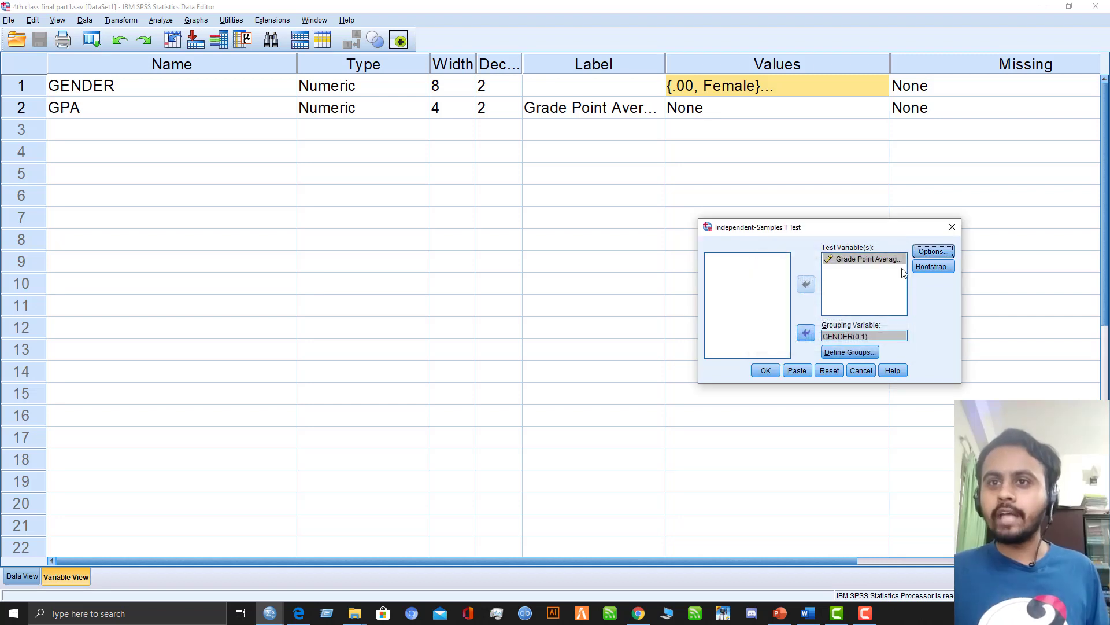
left_click(761, 371)
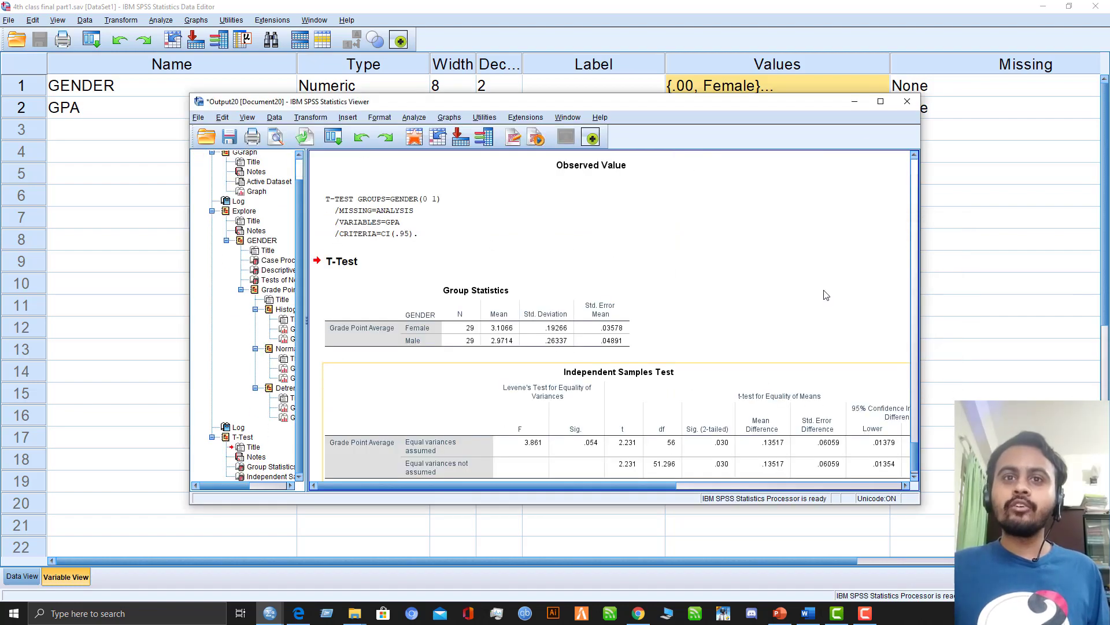
left_click(881, 101)
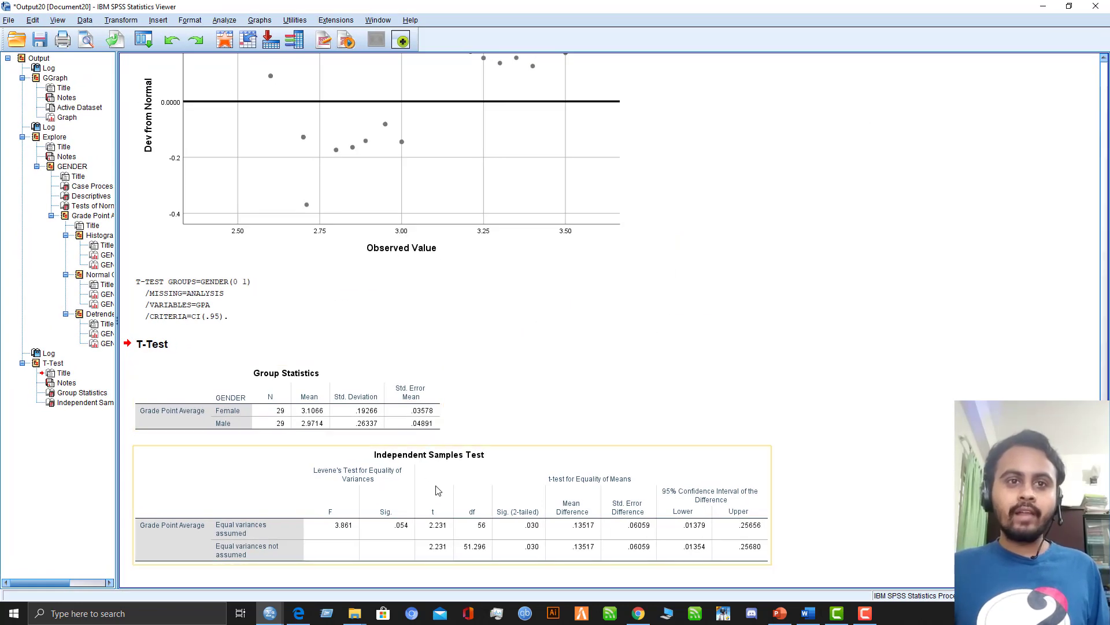
double_click(438, 501)
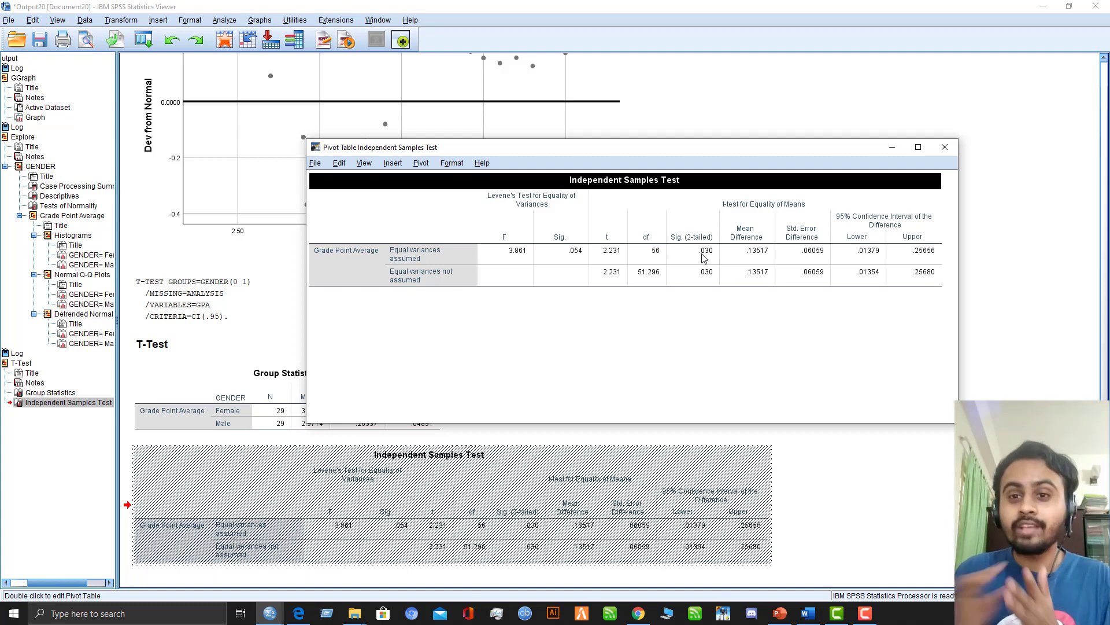
Switch to the Word document to read the hypotheses on equal variances and equal mean GPA, and return to the SPSS output
left_click(809, 613)
scroll(405, 366, "down", 3)
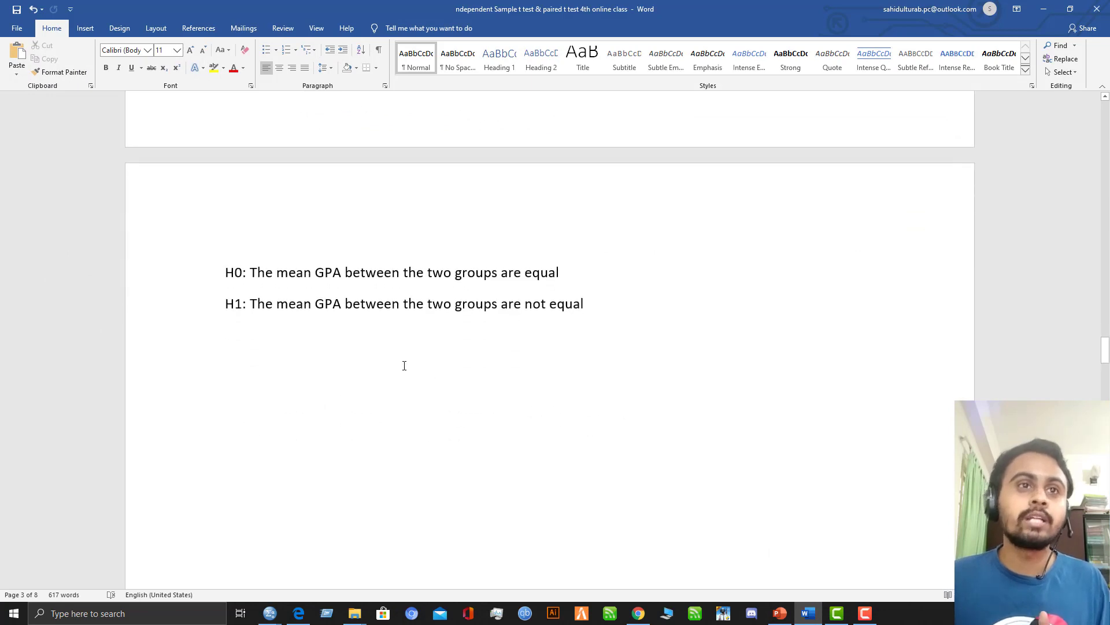
scroll(324, 286, "up", 3)
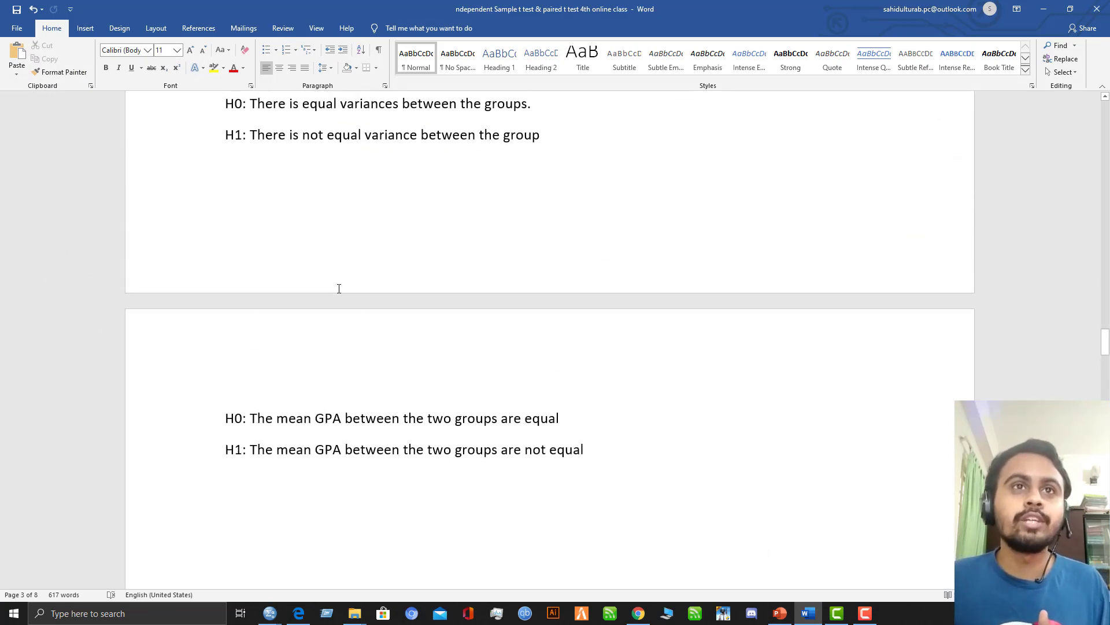
scroll(339, 288, "up", 2)
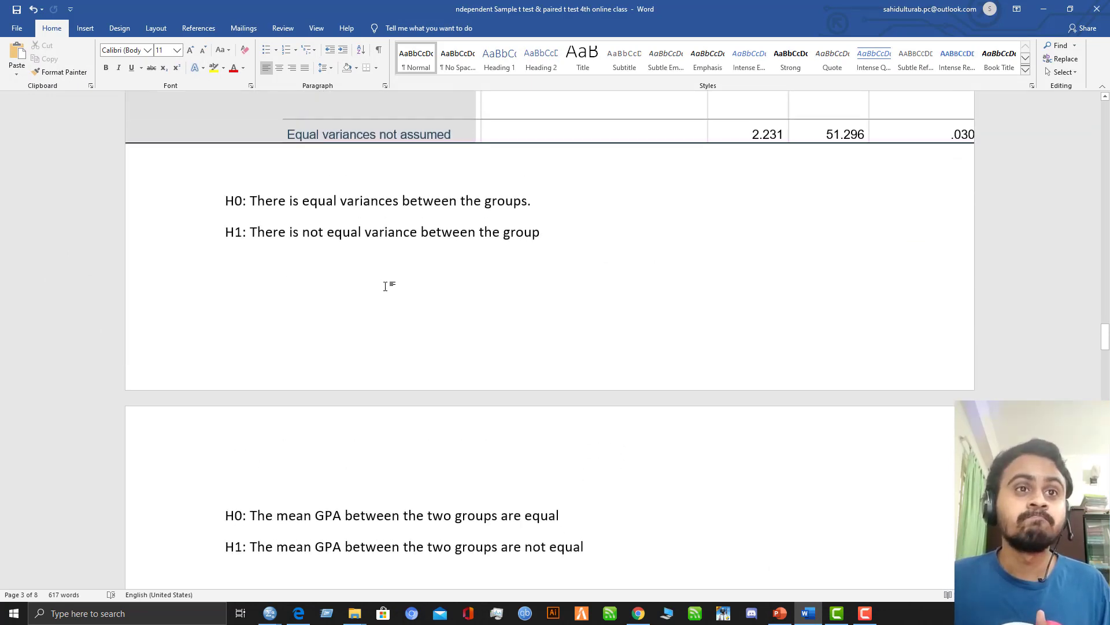
scroll(402, 285, "down", 4)
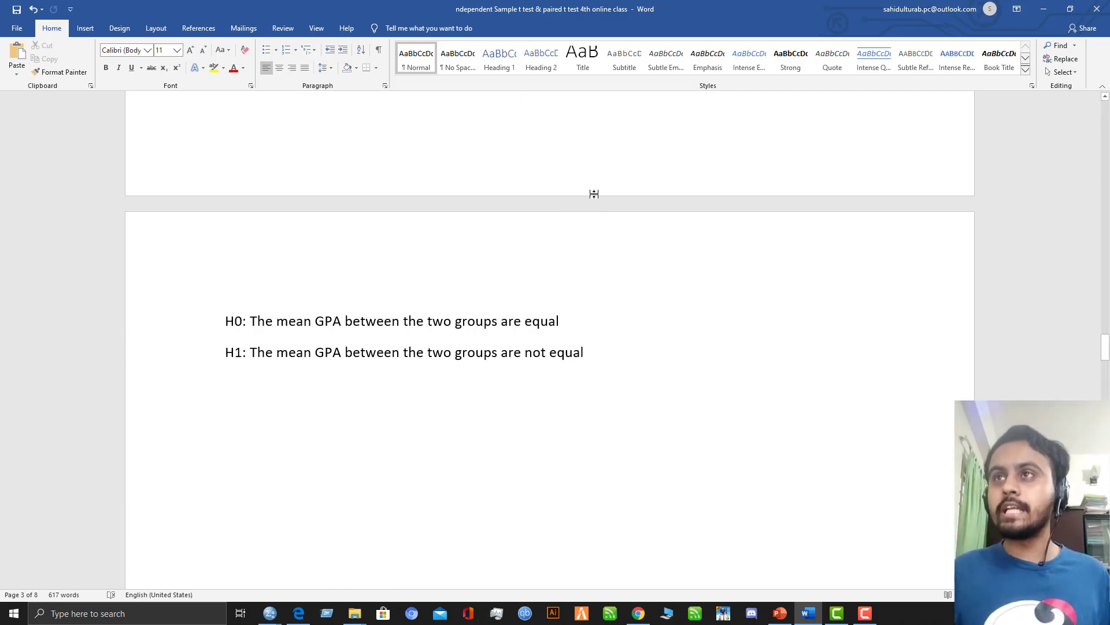
left_click(1043, 10)
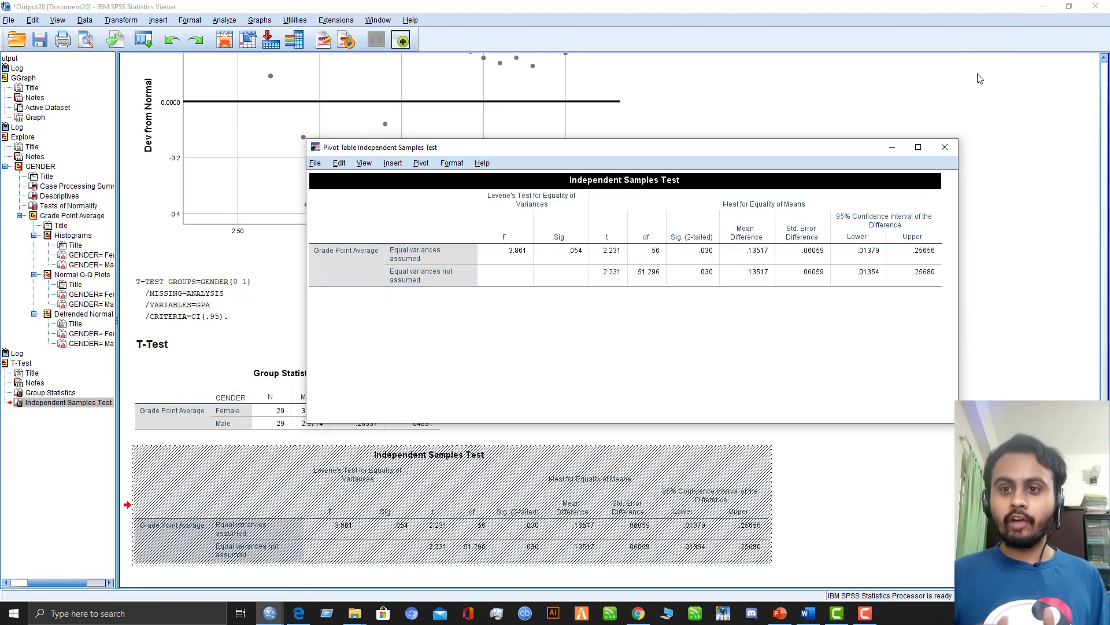
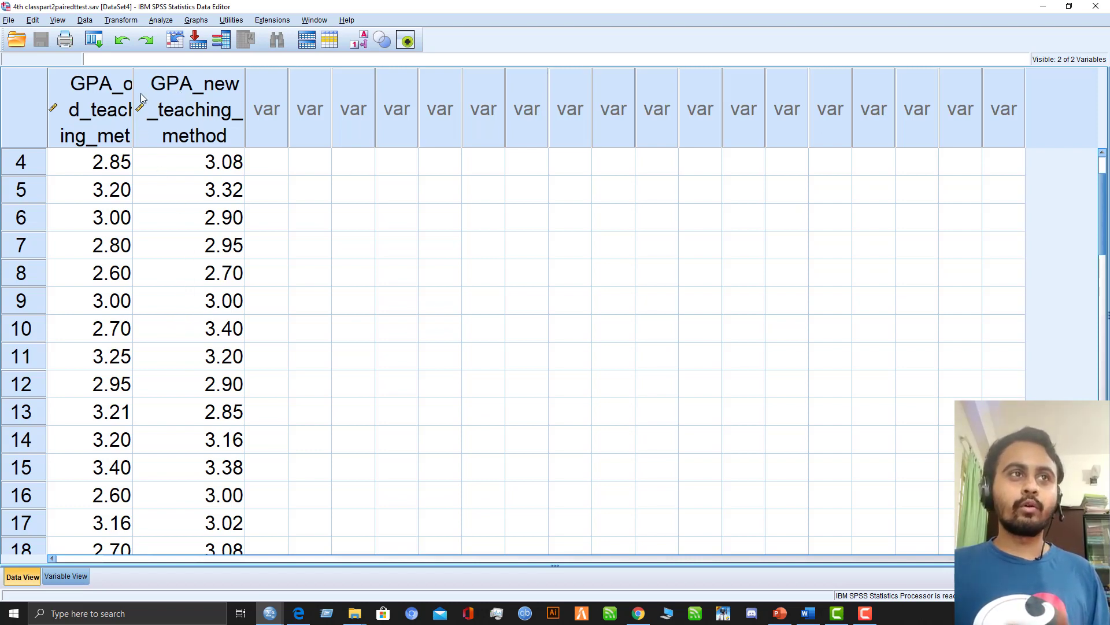
Widen the GPA_old_teaching_method column and begin a Compute Variable operation with Difference as the target variable
left_click_drag(137, 100, 226, 104)
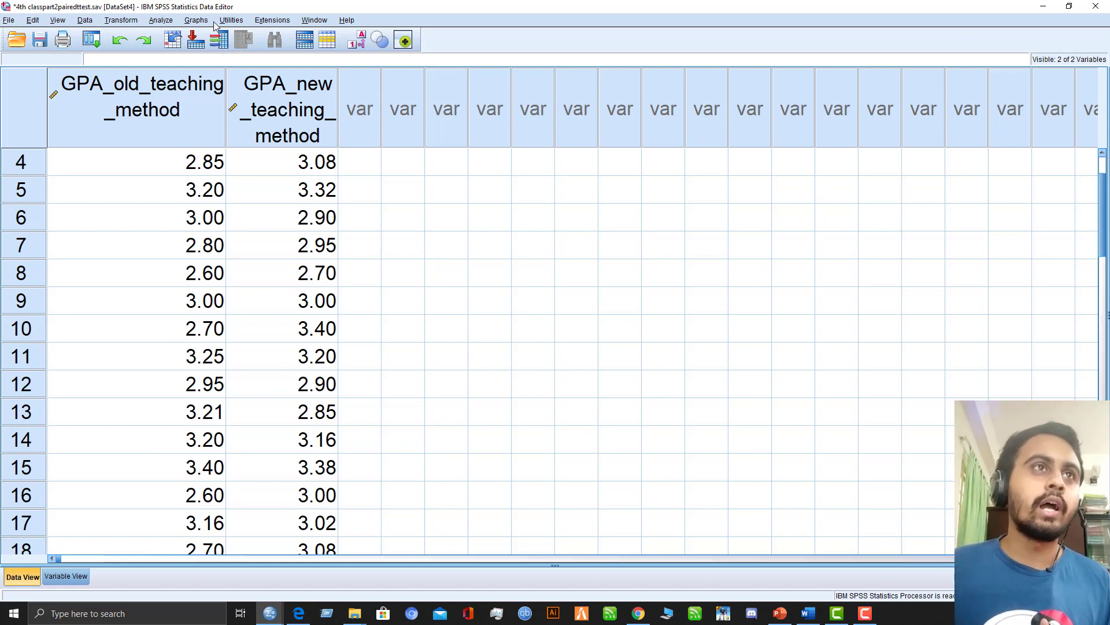
left_click(193, 22)
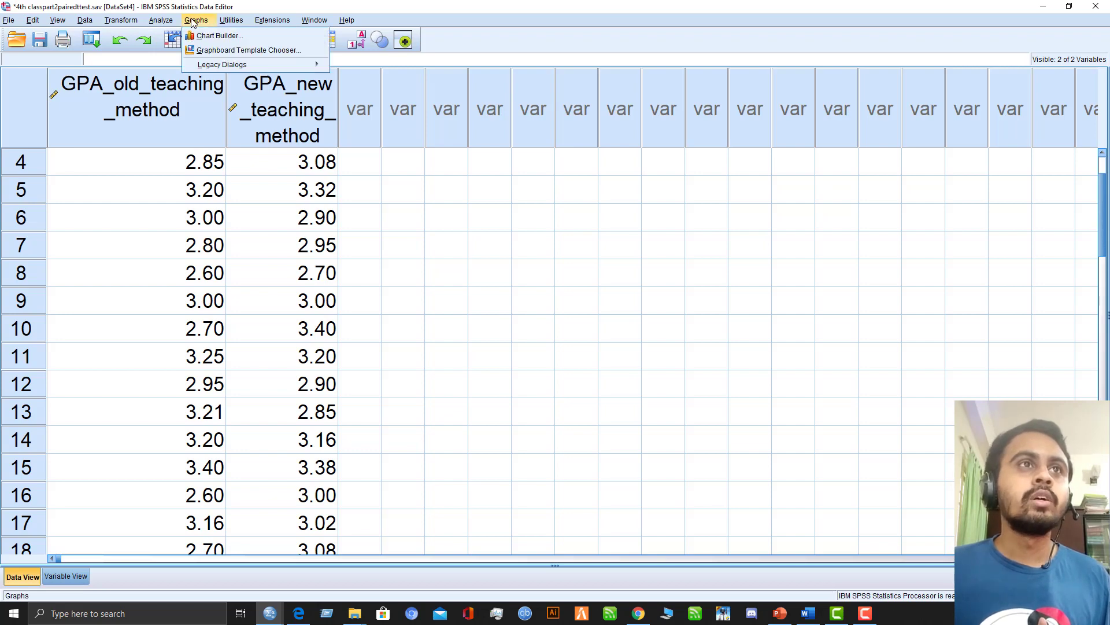
mouse_move(161, 20)
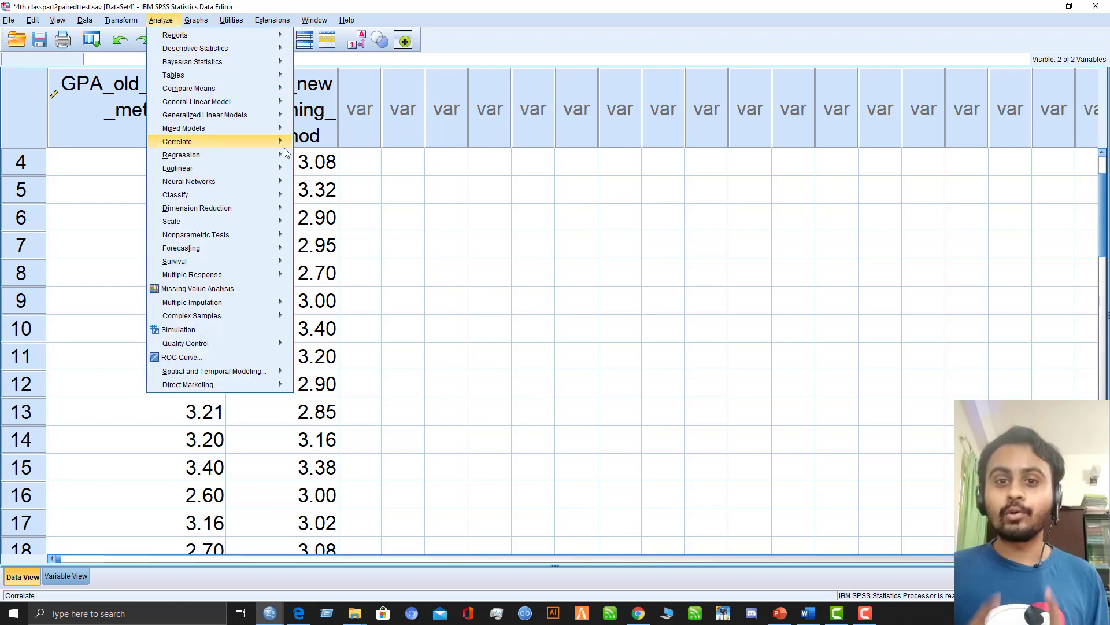
mouse_move(287, 162)
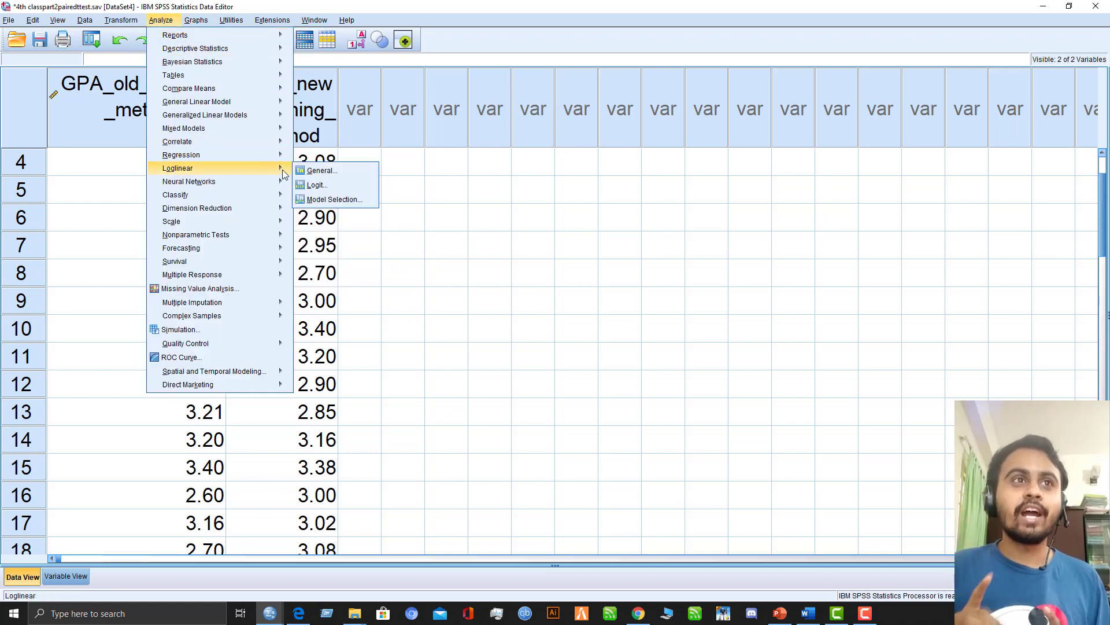
mouse_move(281, 181)
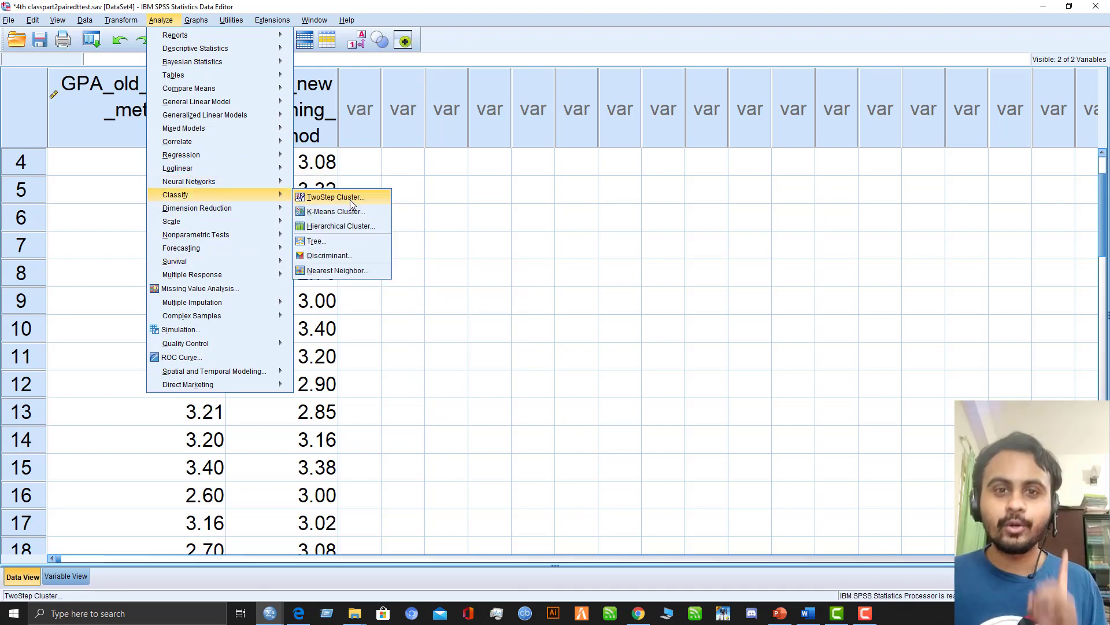
mouse_move(124, 21)
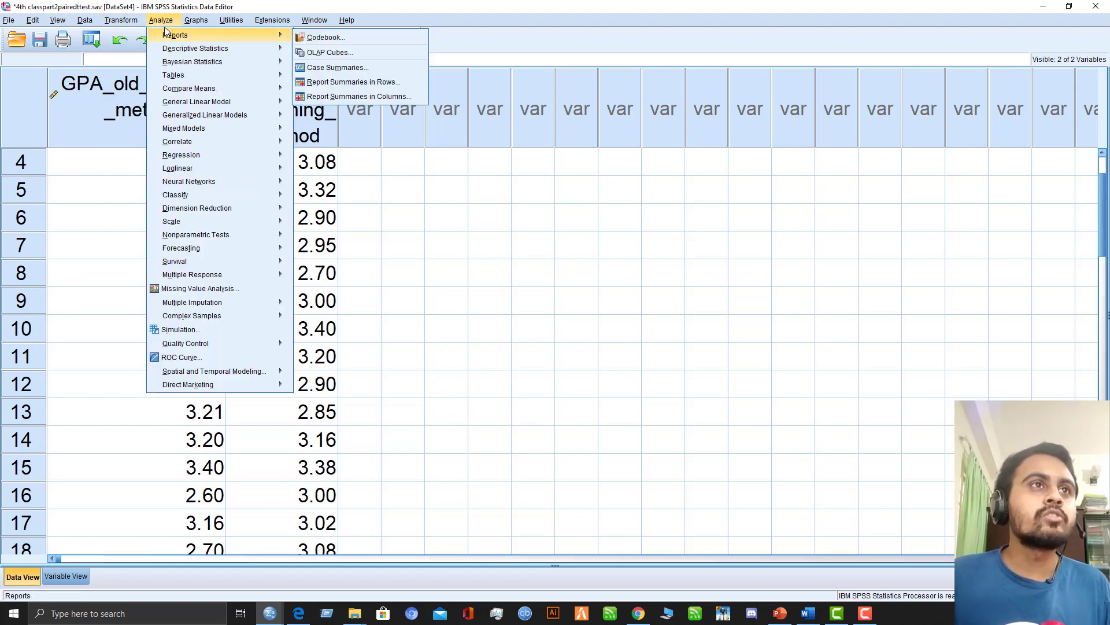
left_click(137, 35)
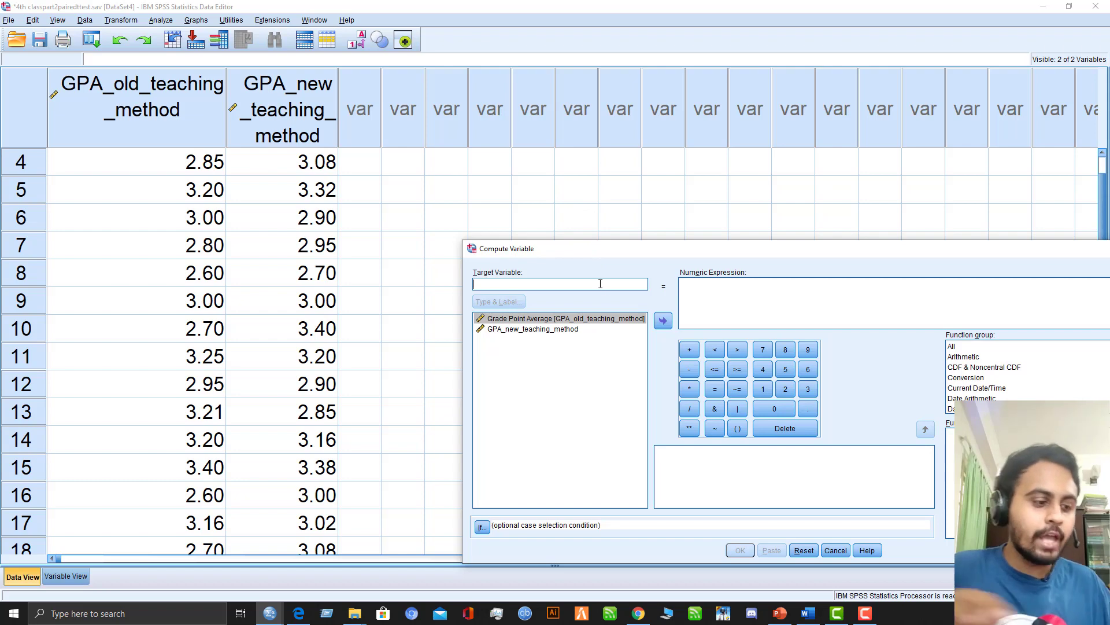
type("Difference")
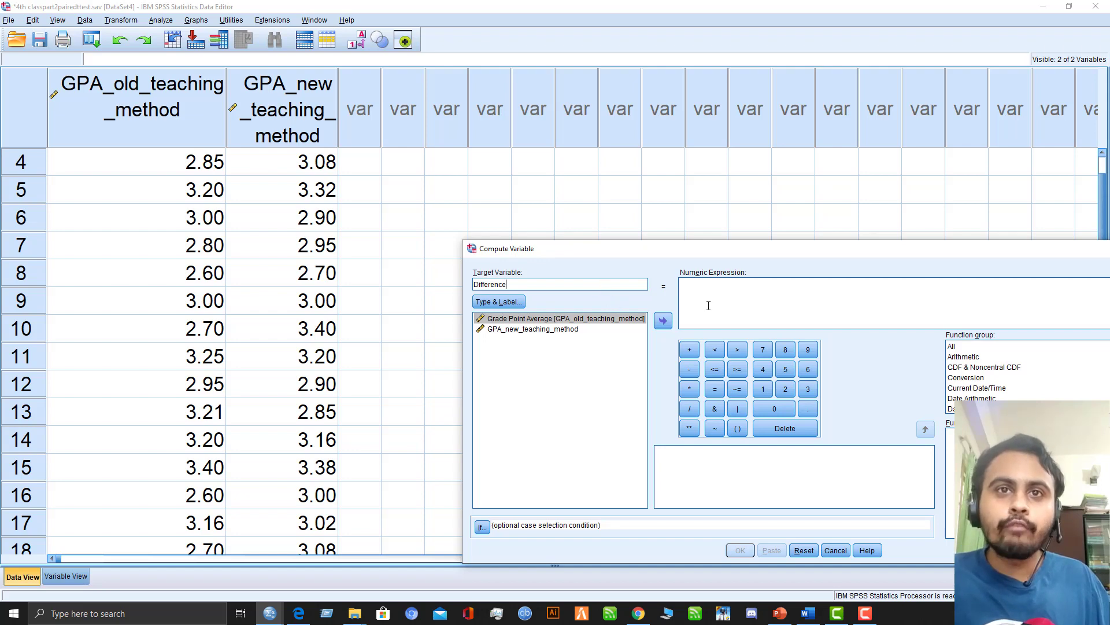
Set the numeric expression to GPA_old_teaching_method - GPA_new_teaching_method and compute the variable
left_click(543, 319)
double_click(544, 320)
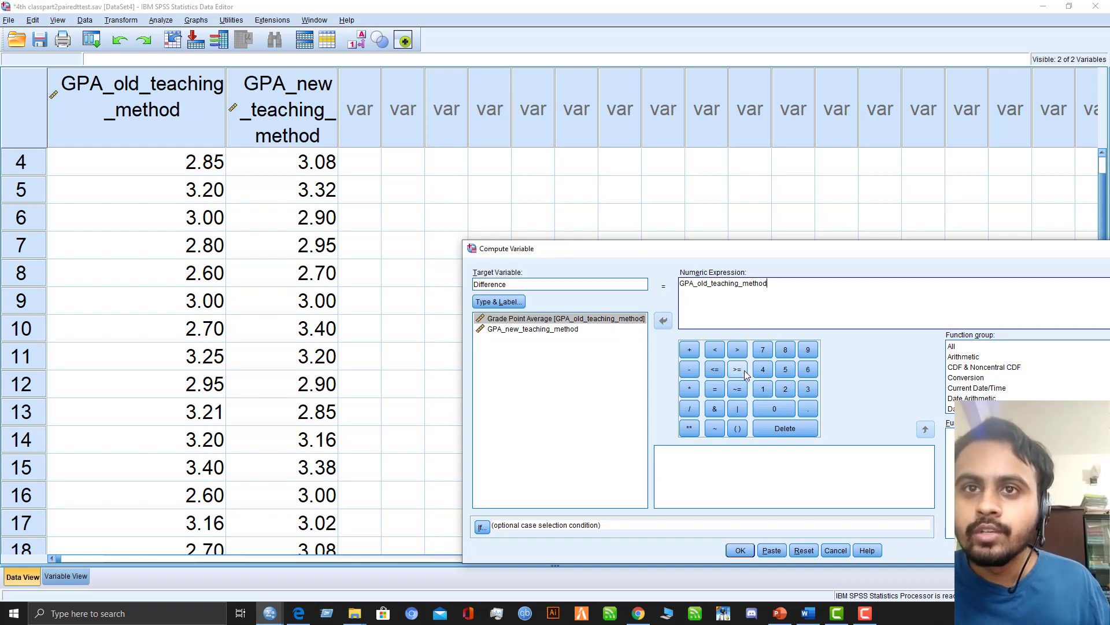
left_click(690, 369)
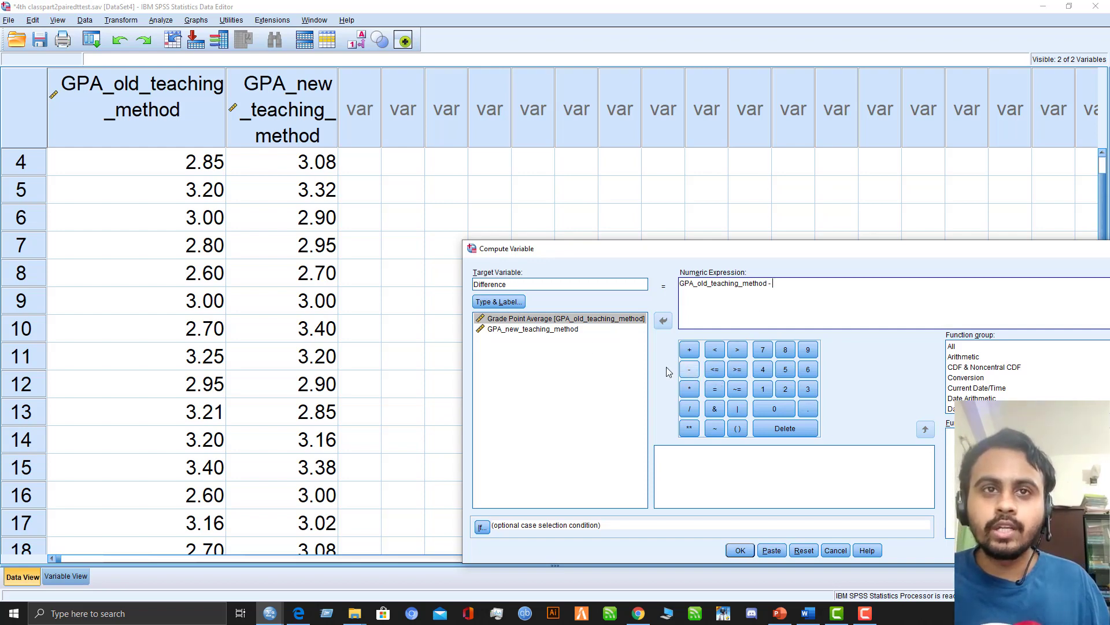
double_click(556, 329)
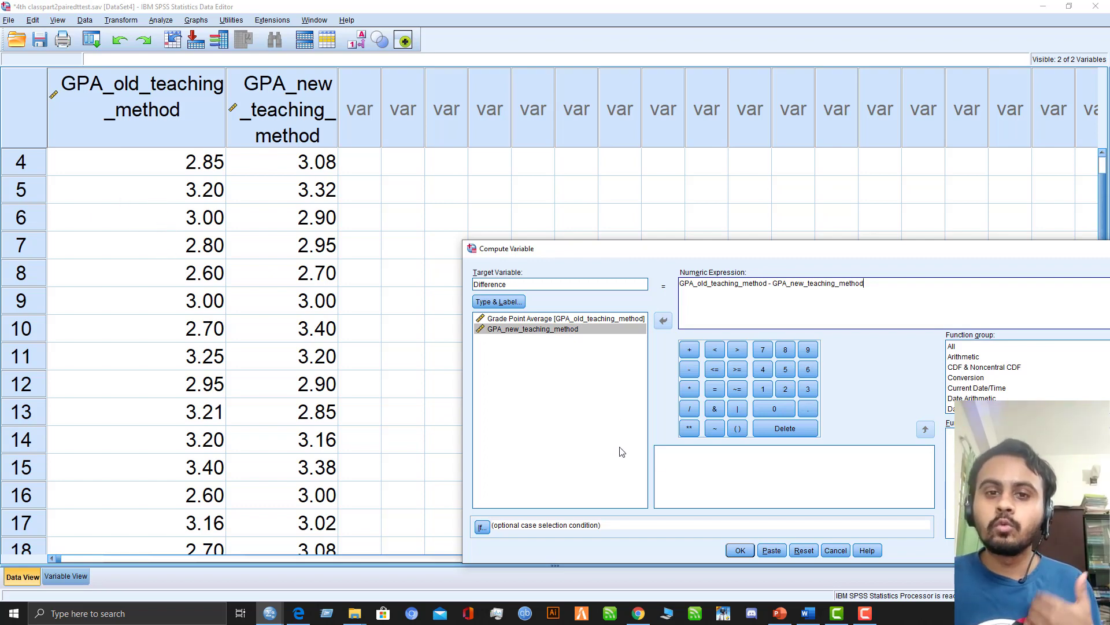
left_click(740, 550)
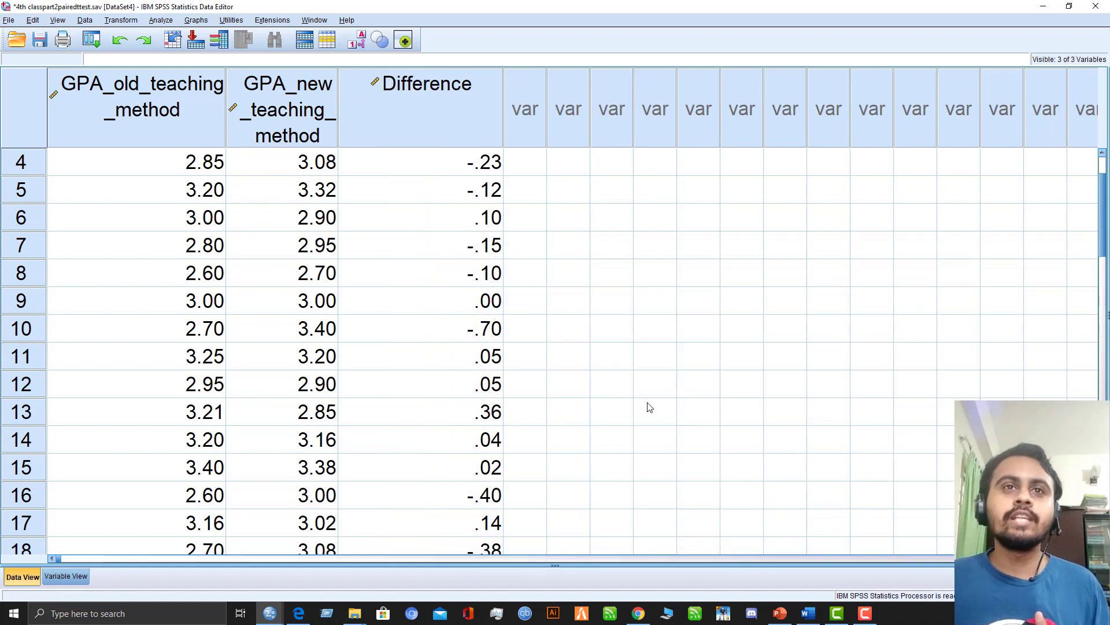
Look over the Difference values and set up a 1-D boxplot in the Chart Builder
scroll(453, 183, "down", 7)
scroll(453, 183, "down", 6)
scroll(445, 199, "up", 14)
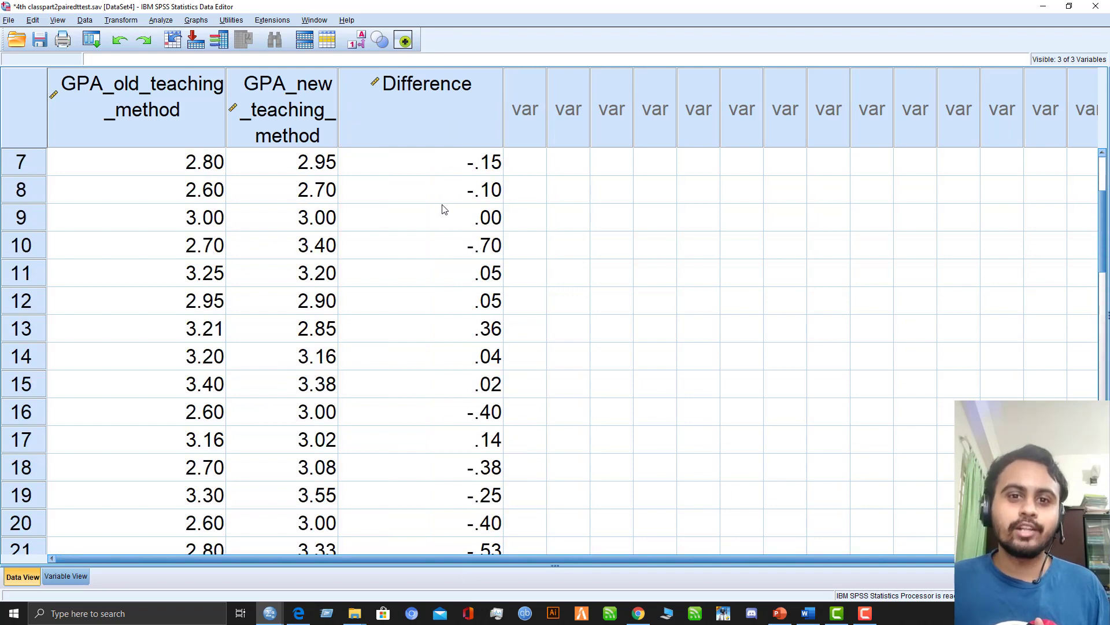
left_click(440, 91)
left_click(232, 19)
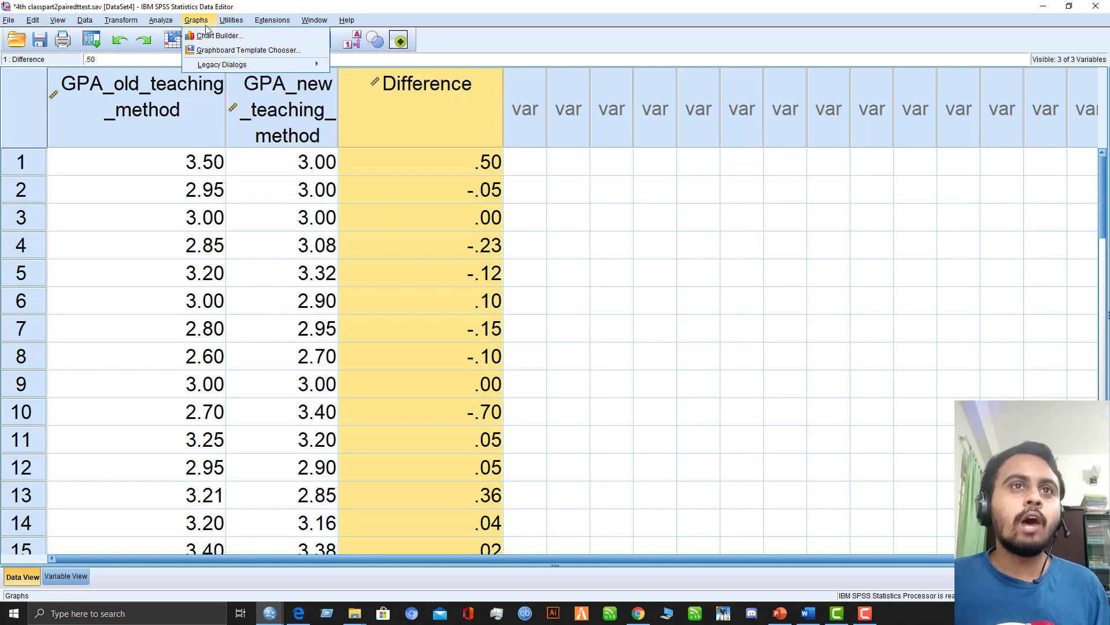
left_click(218, 35)
left_click(508, 359)
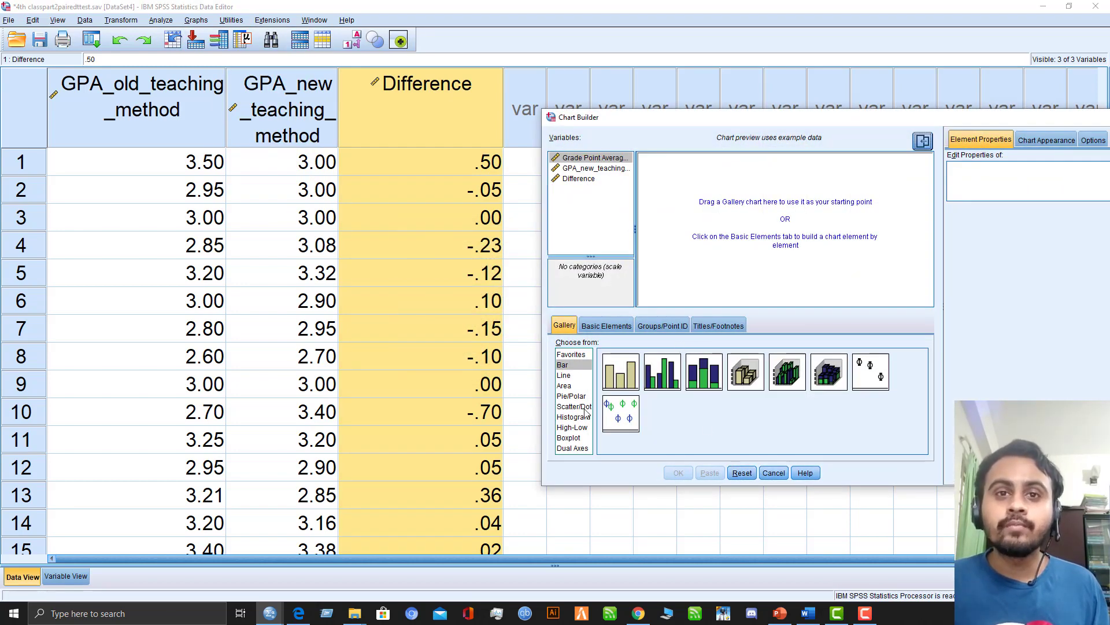
left_click(581, 439)
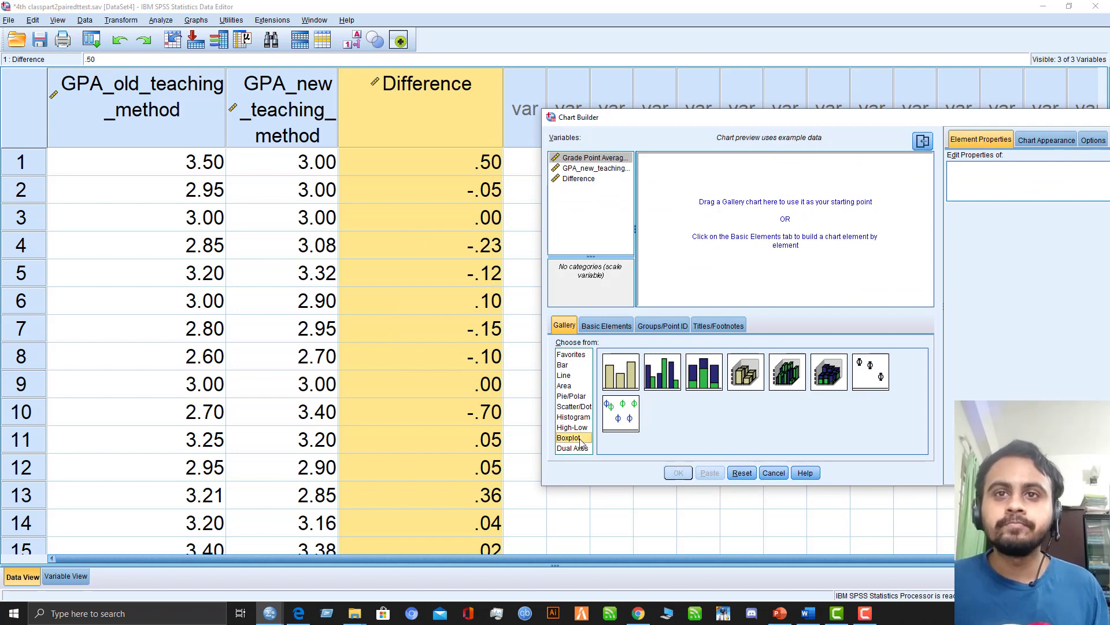
left_click_drag(705, 375, 735, 225)
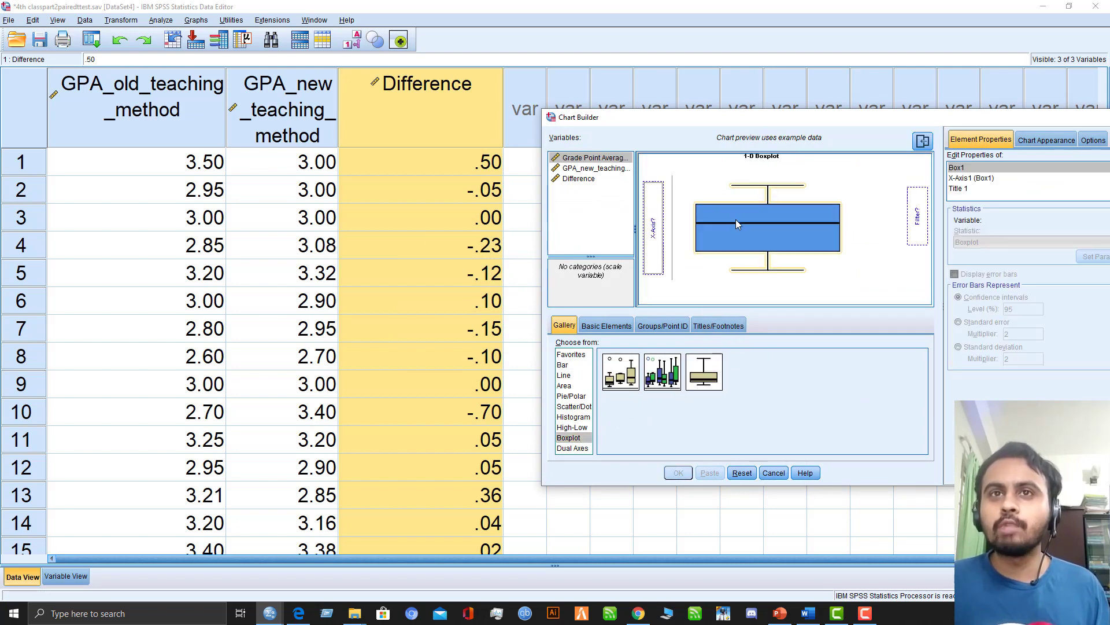
Assign Difference to the boxplot's X-axis and generate the chart, returning to the dataset after viewing it
left_click(584, 179)
left_click_drag(586, 183, 653, 223)
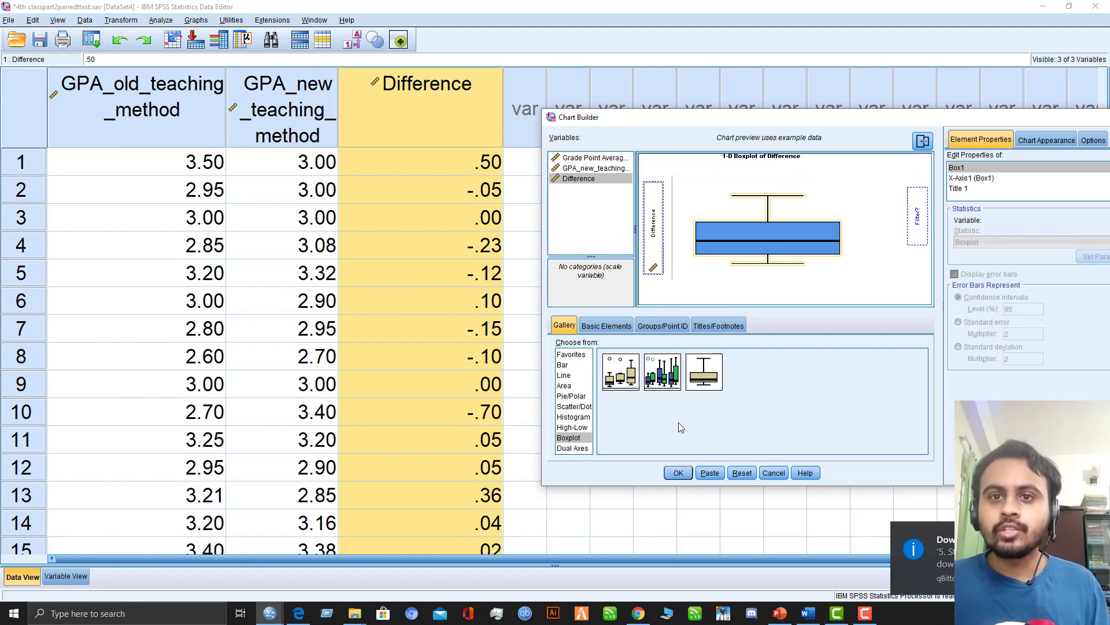
left_click(678, 473)
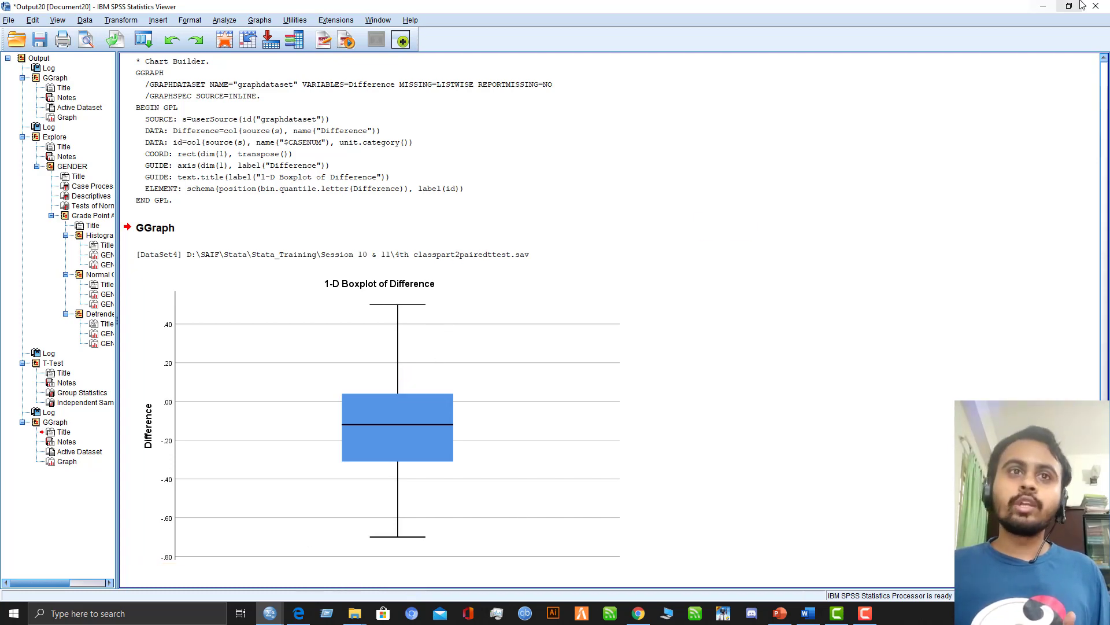
left_click(1043, 6)
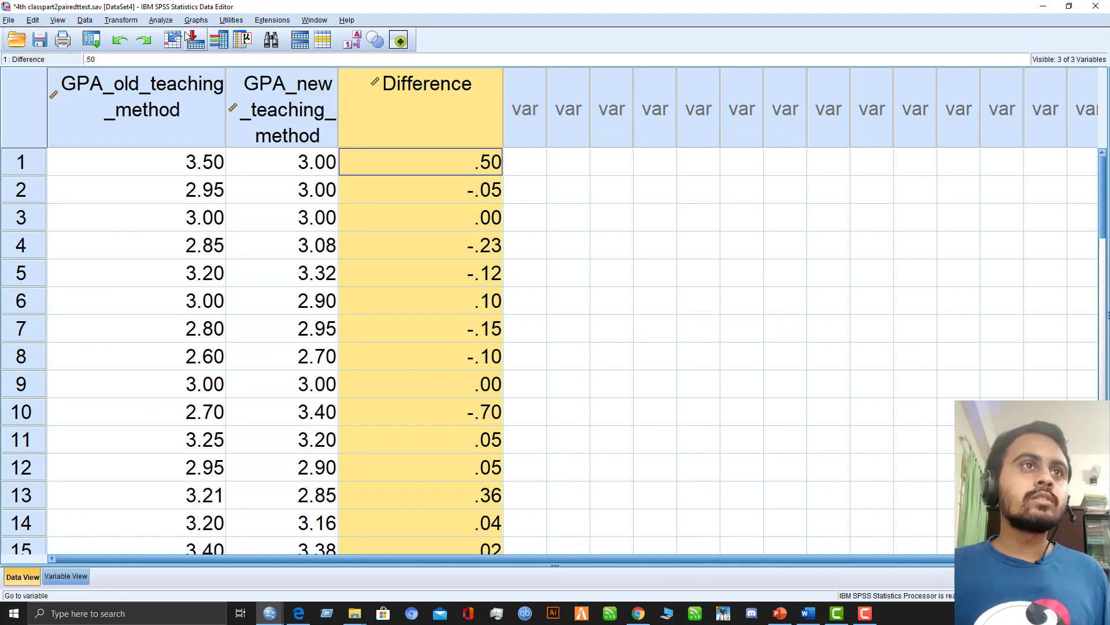
Set up an Explore analysis with Difference as the dependent variable, accepting Descriptives with a 95% confidence interval for the mean
left_click(167, 22)
mouse_move(193, 35)
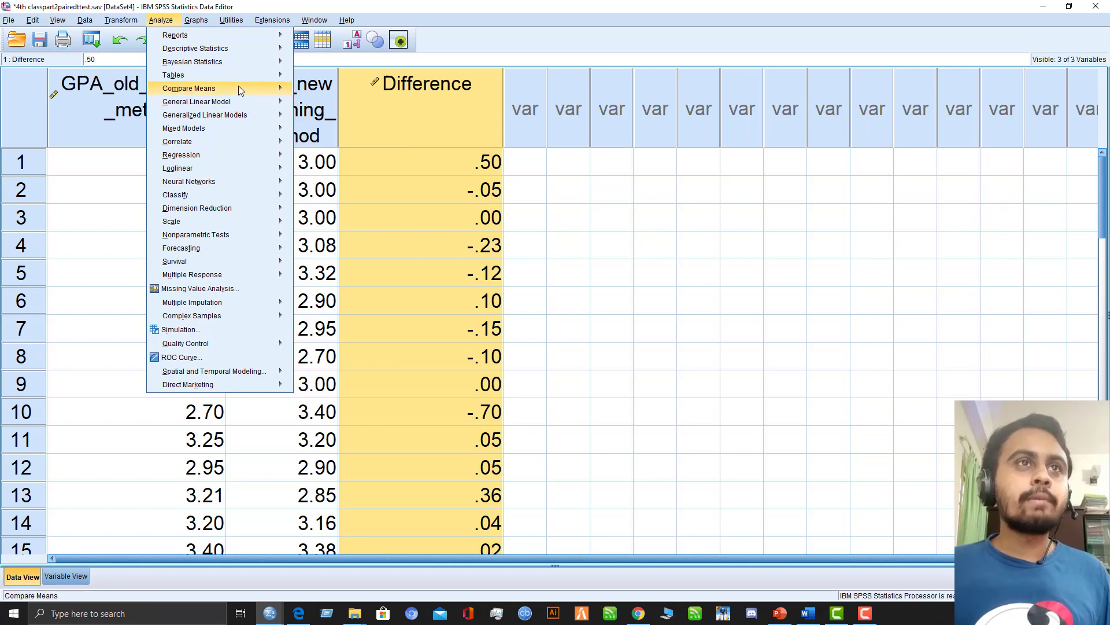
mouse_move(254, 48)
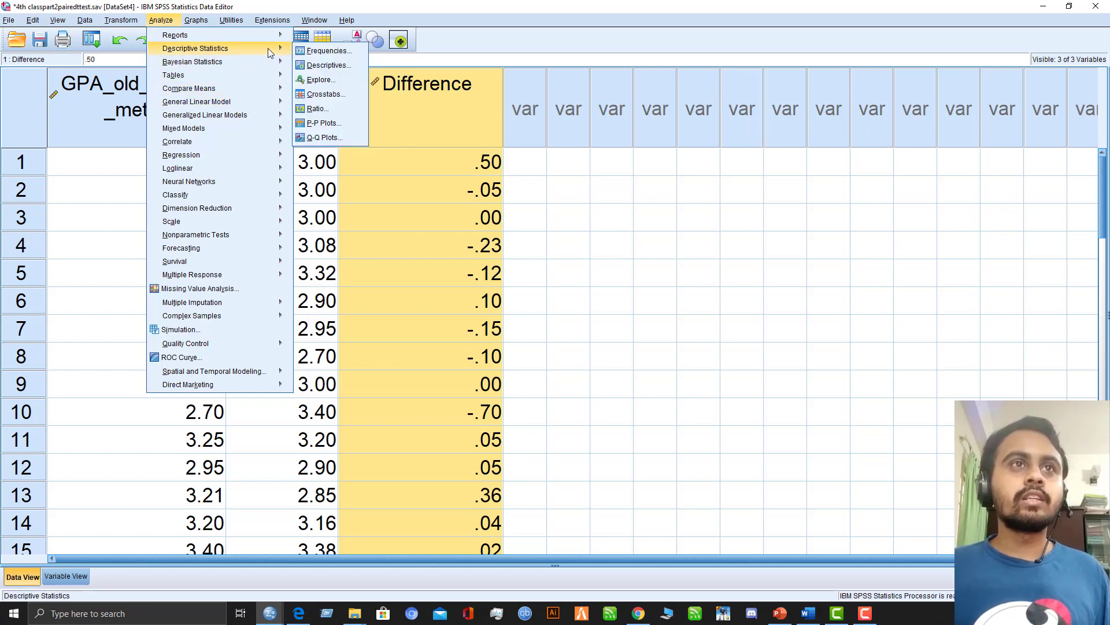
left_click(327, 80)
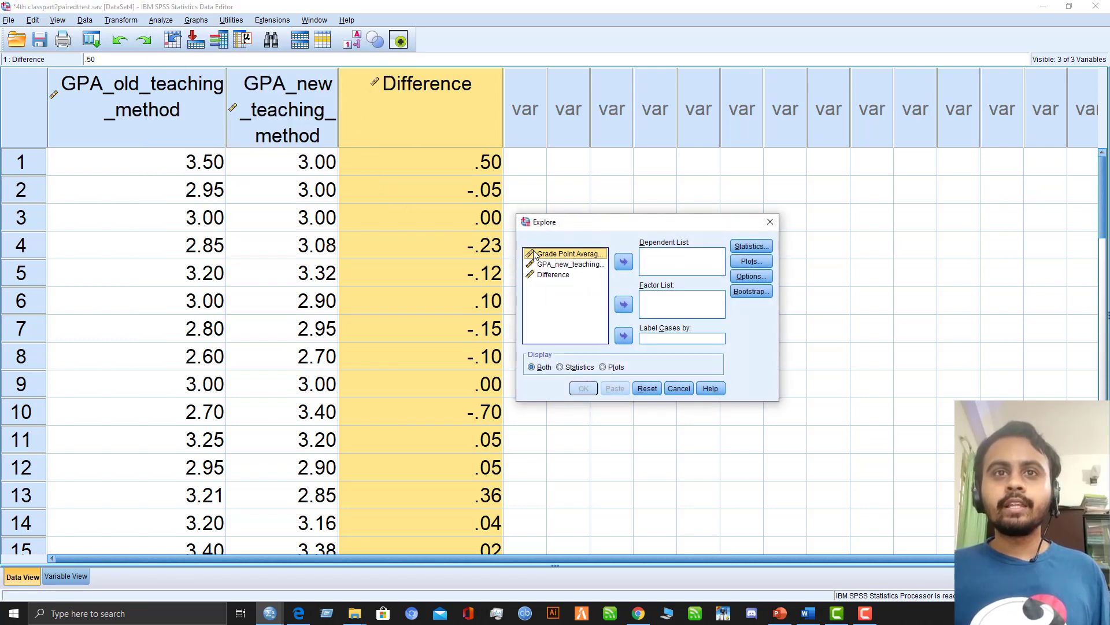
left_click(554, 275)
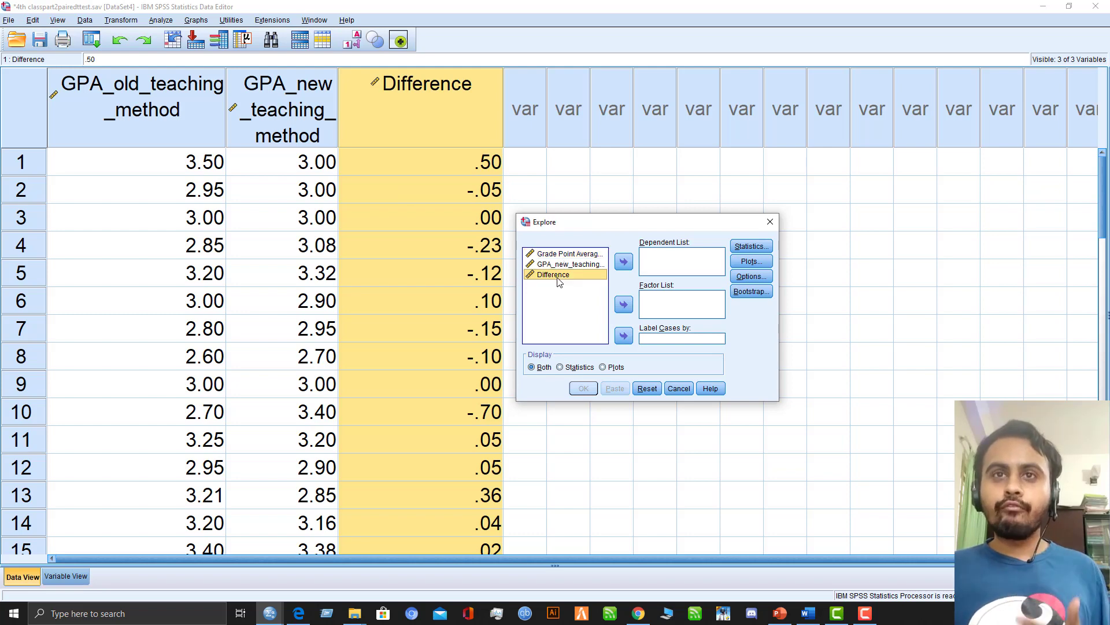
left_click(623, 261)
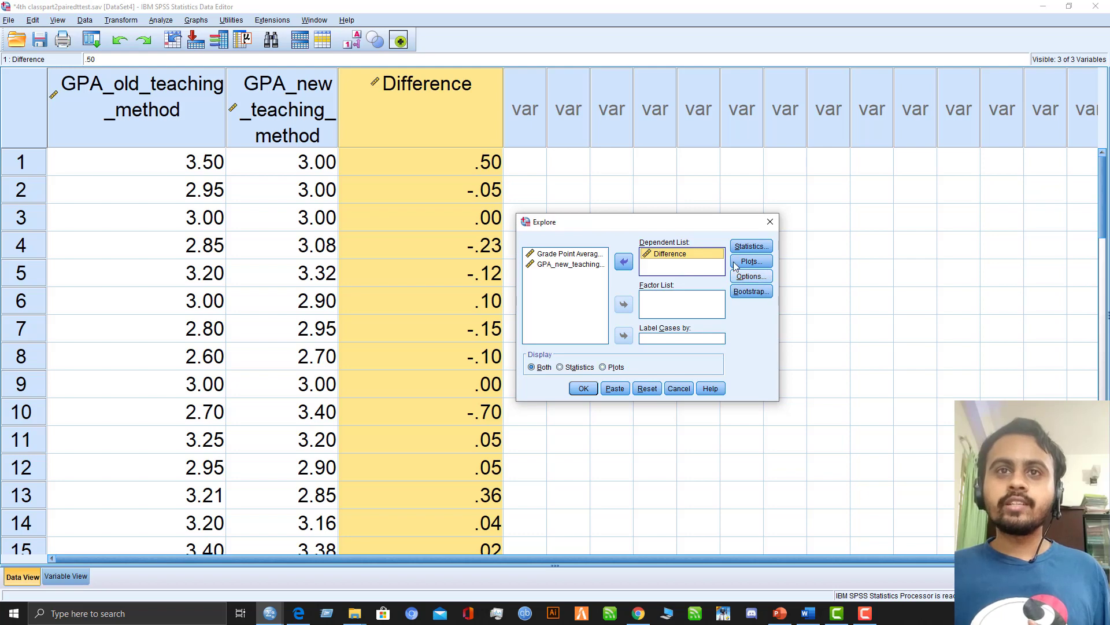
left_click(751, 246)
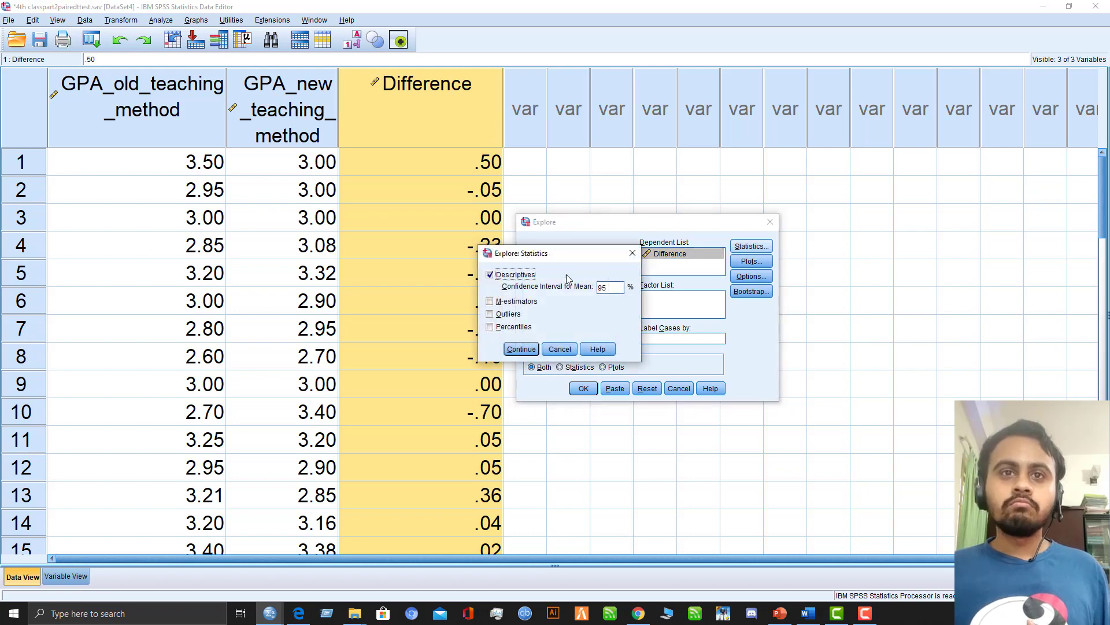
left_click(529, 350)
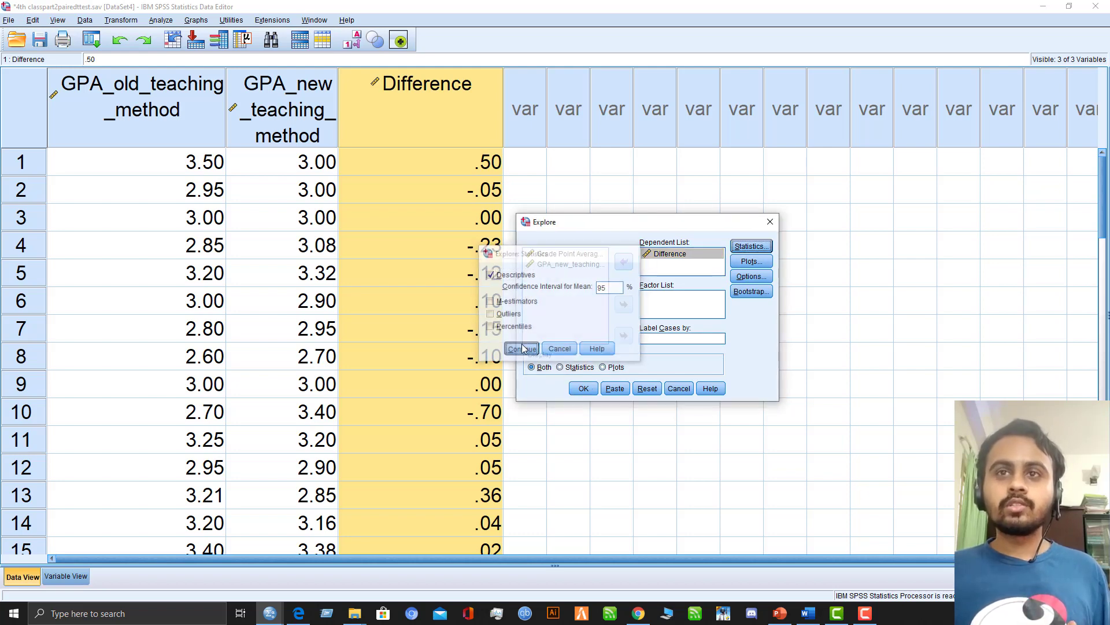
Enable normality plots with tests and the histogram, turn off stem-and-leaf and boxplots, and run the Explore analysis
left_click(751, 261)
left_click(504, 297)
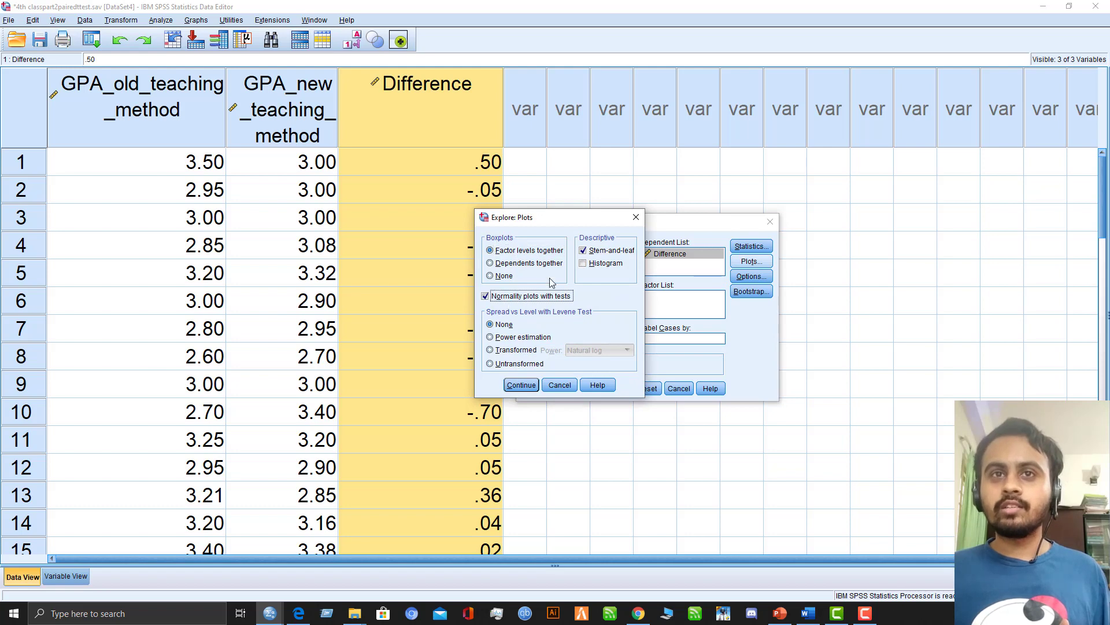
left_click(583, 264)
left_click(583, 250)
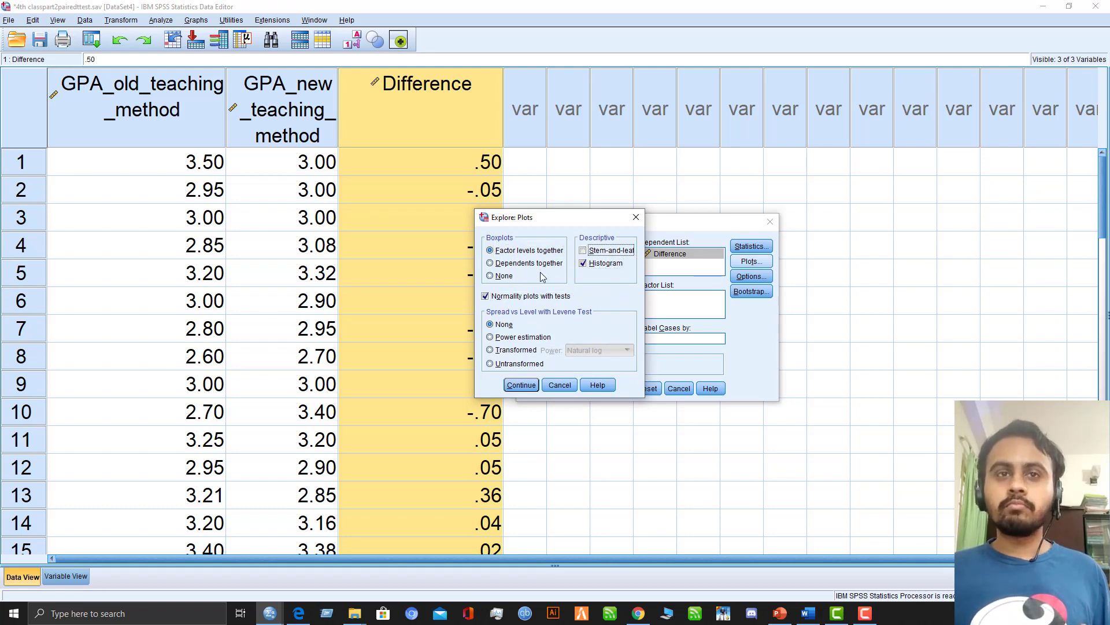
left_click(491, 276)
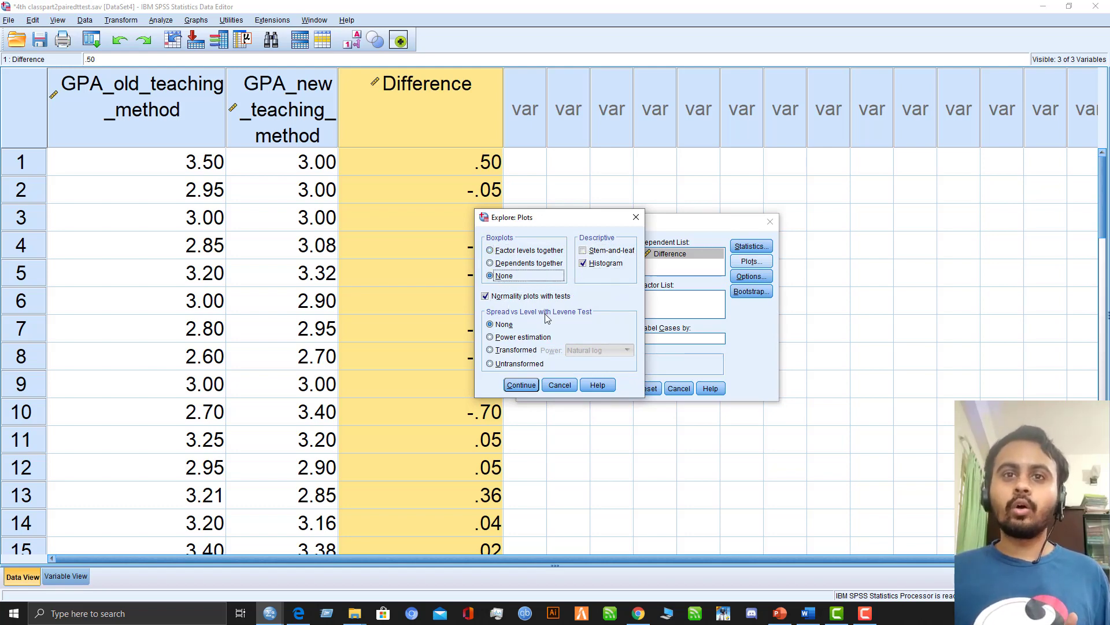
left_click(521, 384)
left_click(585, 388)
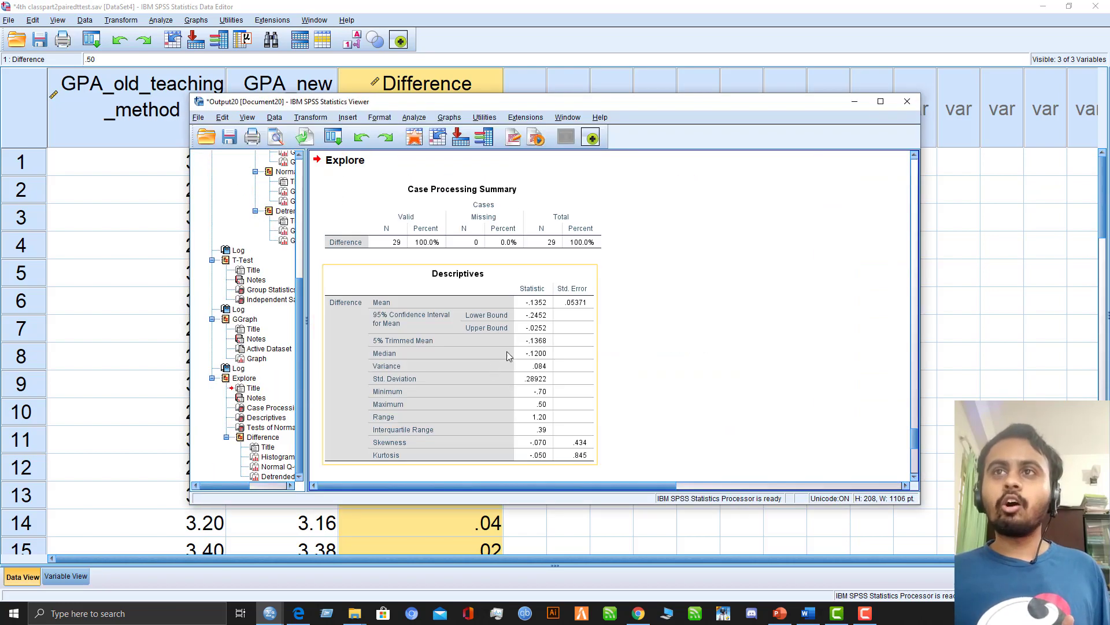
Examine the Explore output for Difference, including the Tests of Normality, histogram and Q-Q plots, and return to the dataset
left_click(879, 106)
scroll(503, 318, "down", 8)
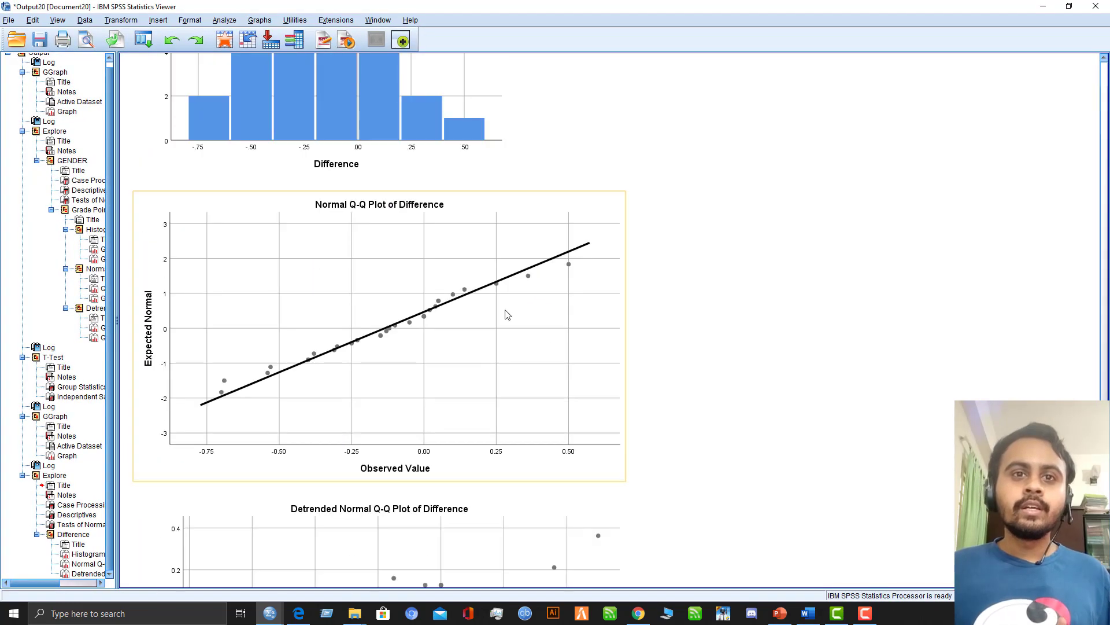
scroll(503, 324, "up", 10)
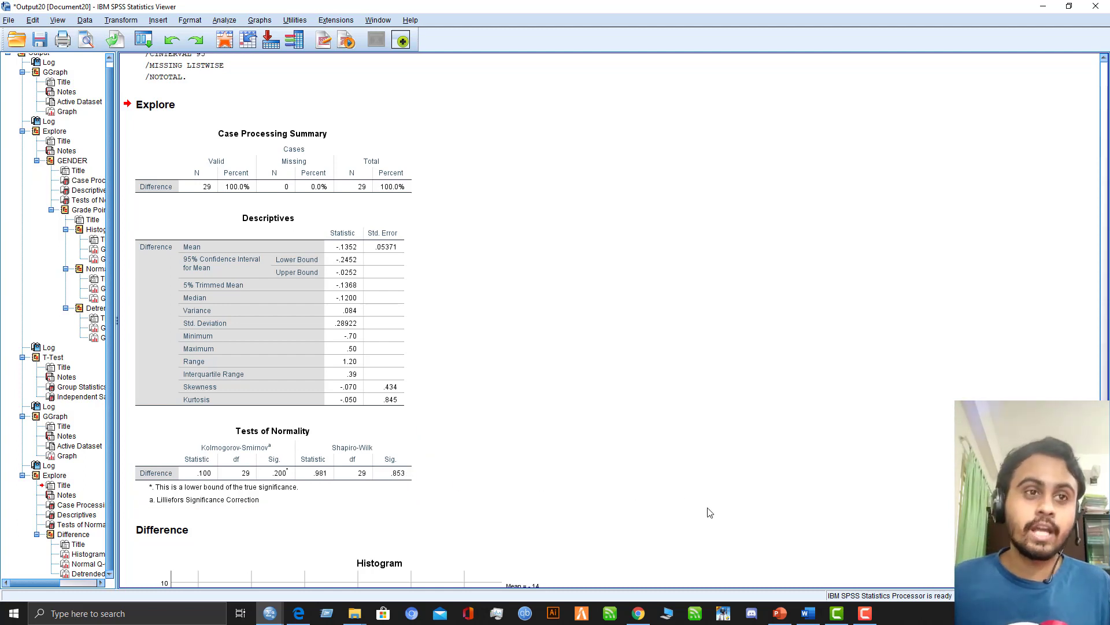
scroll(404, 429, "down", 1)
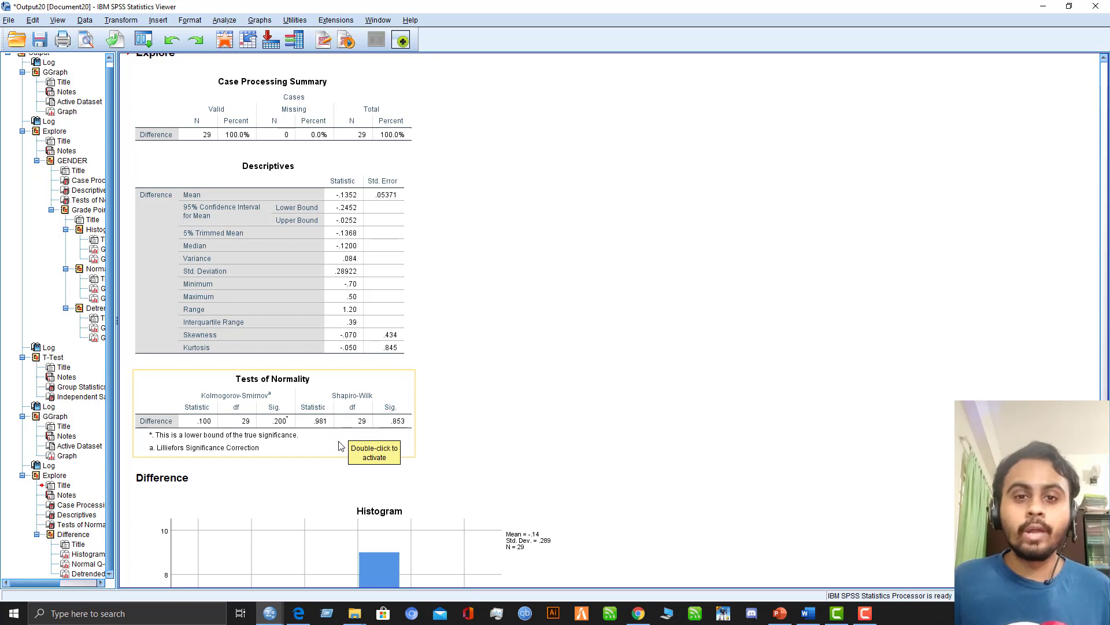
scroll(340, 445, "down", 5)
scroll(377, 430, "down", 5)
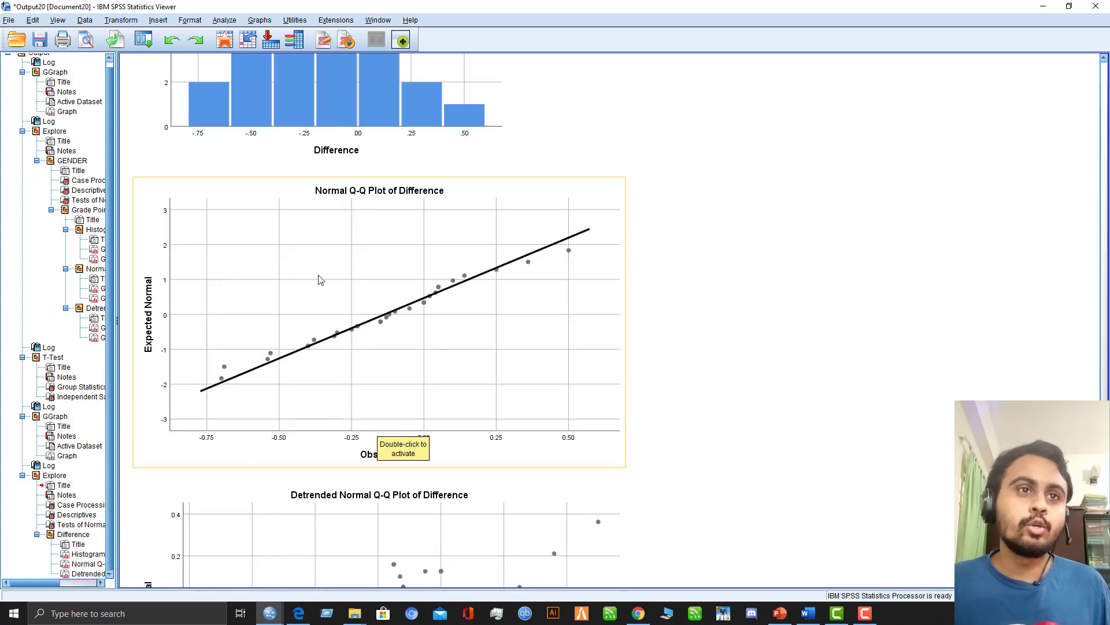
scroll(378, 281, "down", 1)
scroll(377, 280, "down", 3)
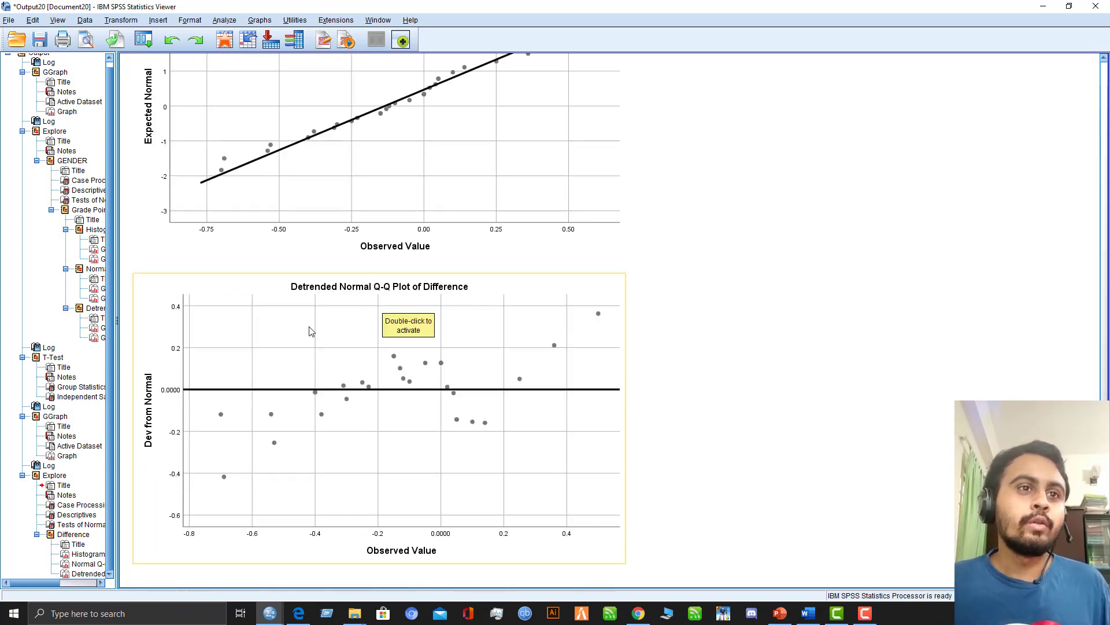
scroll(310, 330, "up", 5)
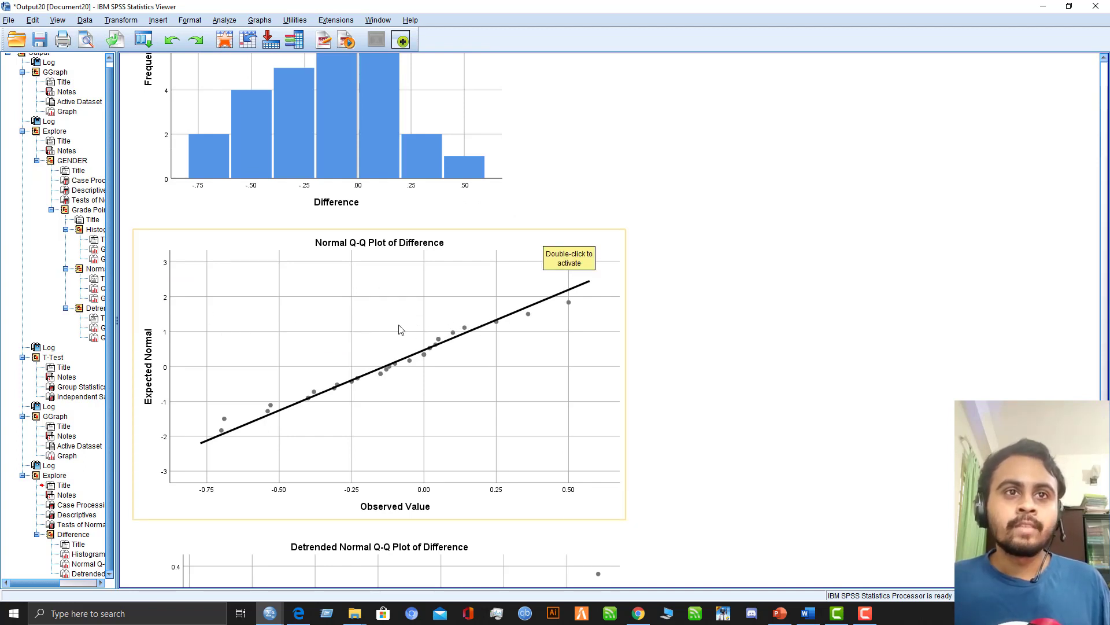
scroll(401, 330, "up", 10)
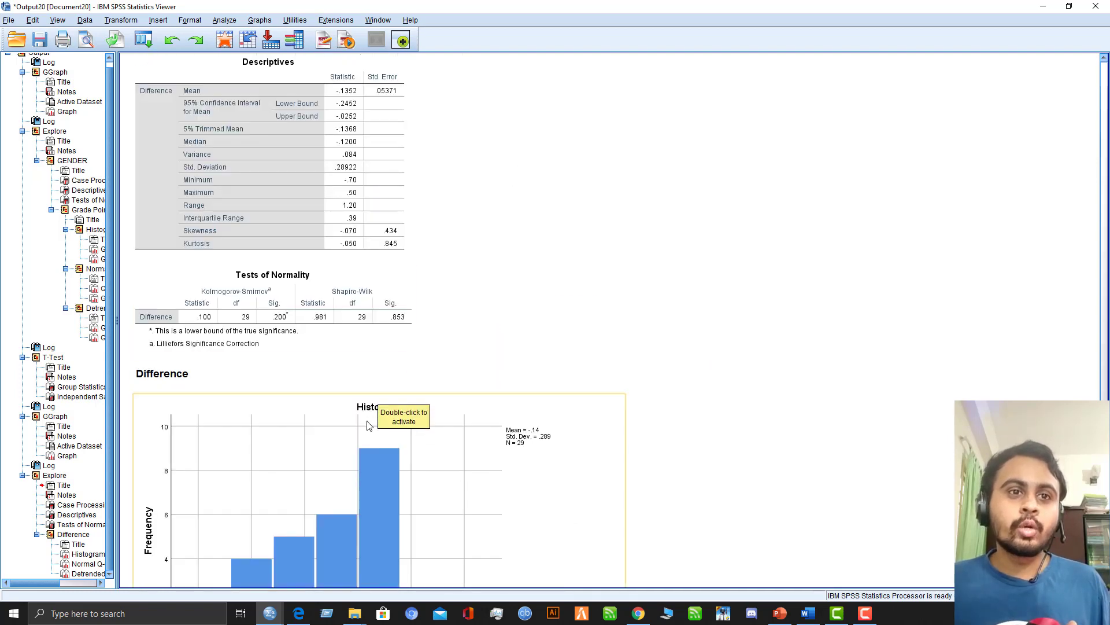
scroll(372, 363, "down", 5)
scroll(376, 363, "up", 10)
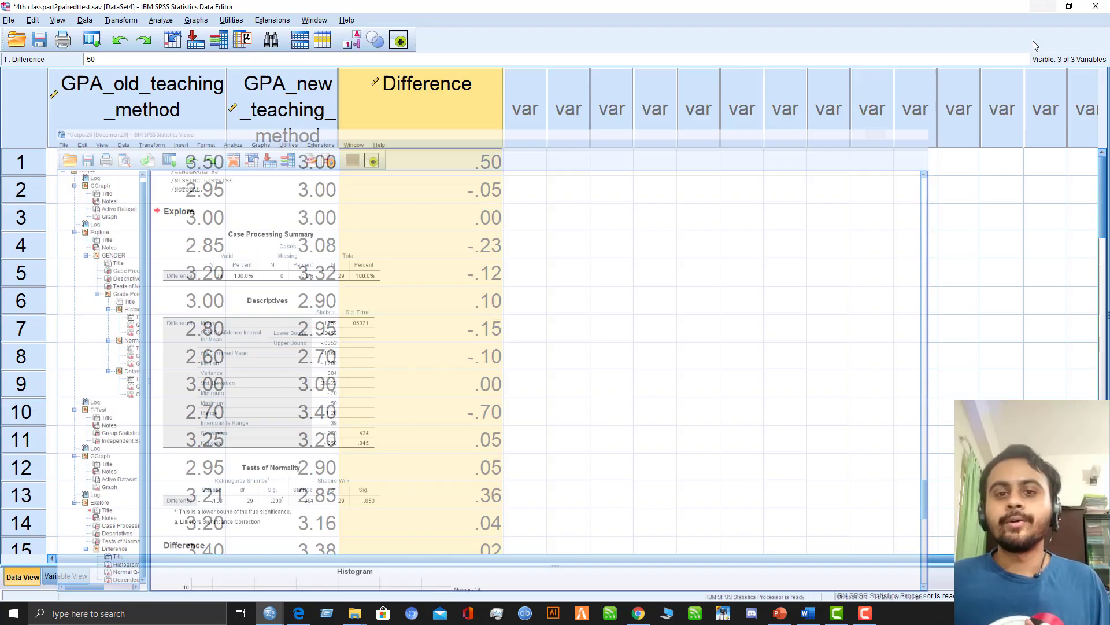
left_click(1044, 6)
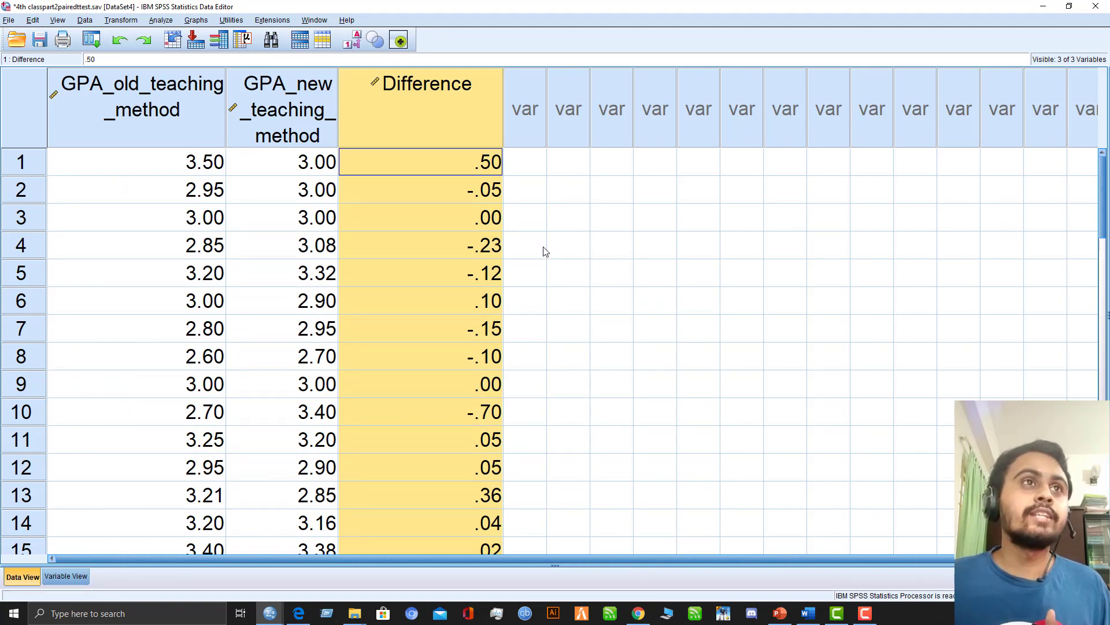
Set up a Paired-Samples T Test pairing Grade Point Average as Variable1 with GPA_new_teaching_method as Variable2
left_click(160, 22)
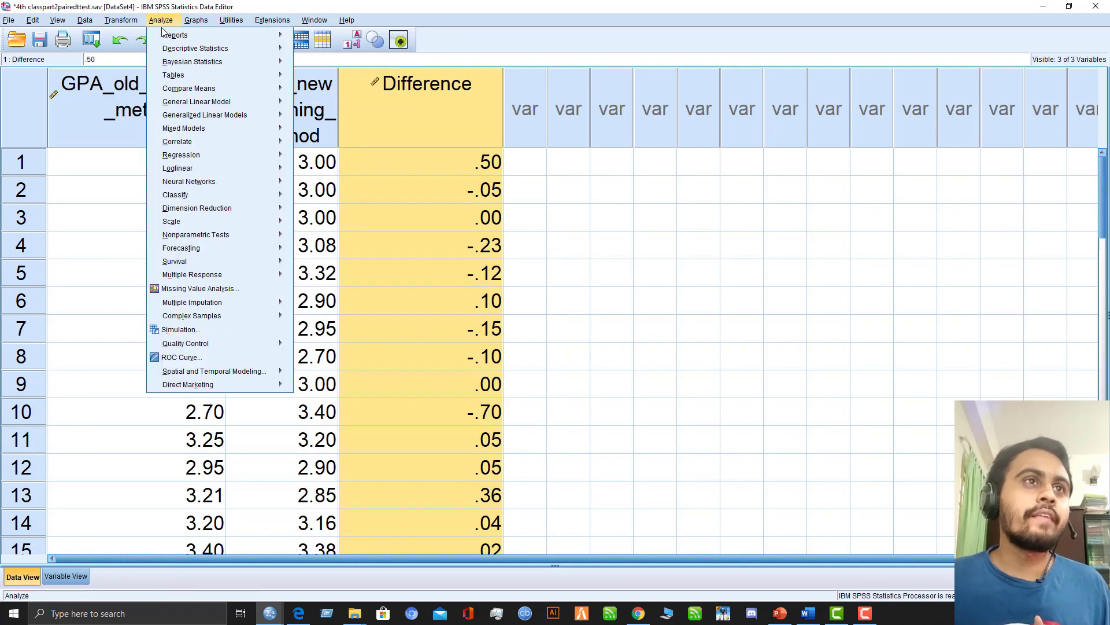
mouse_move(220, 156)
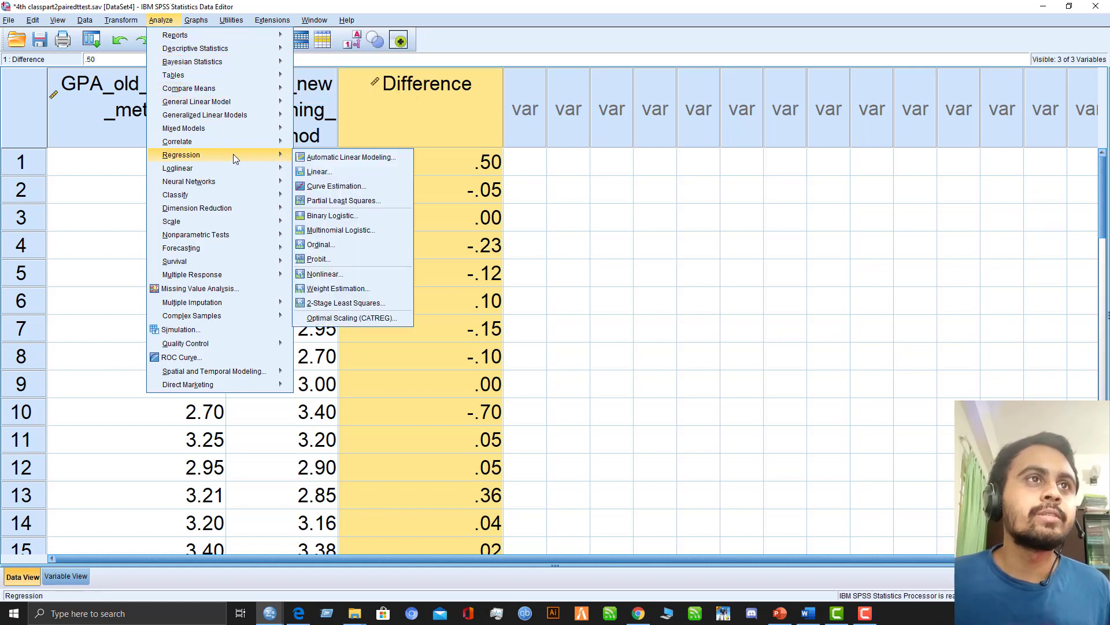
mouse_move(282, 101)
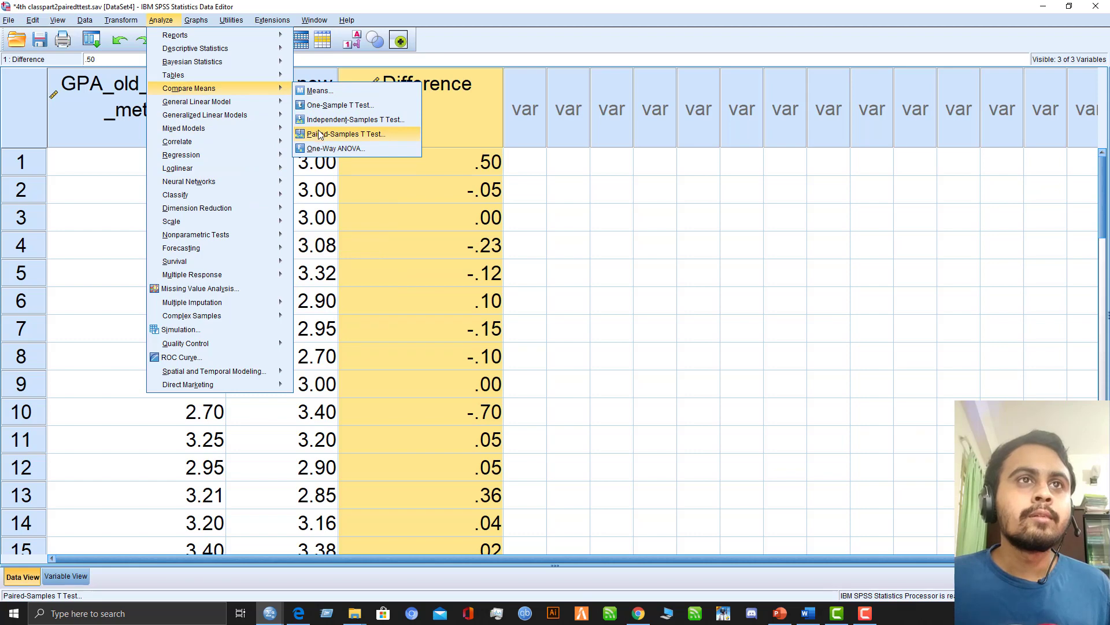
left_click(333, 134)
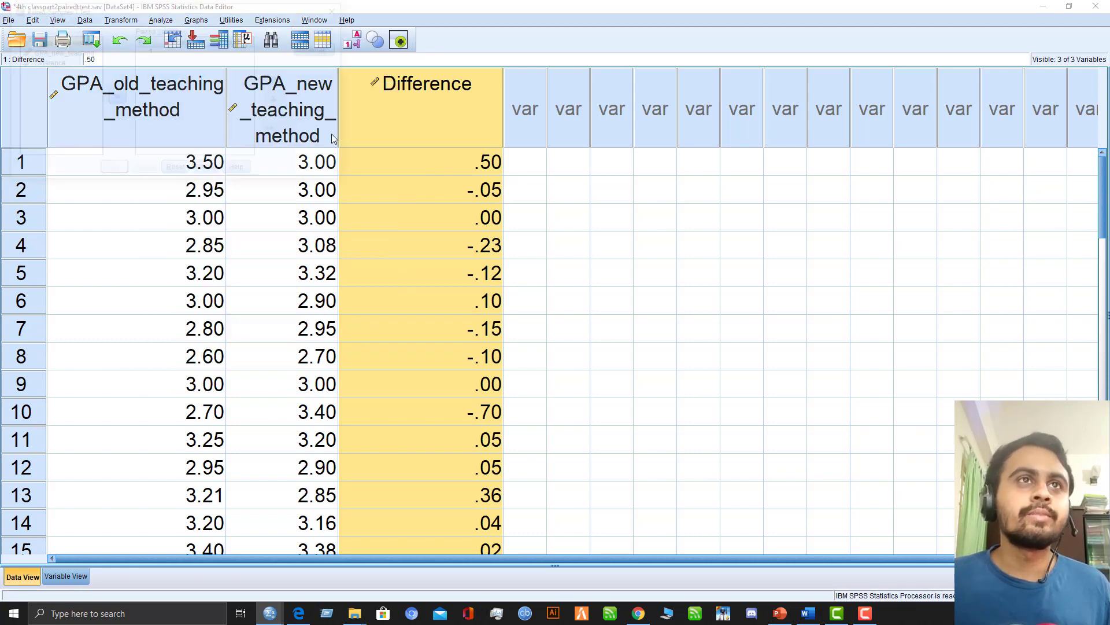
left_click_drag(285, 11, 571, 162)
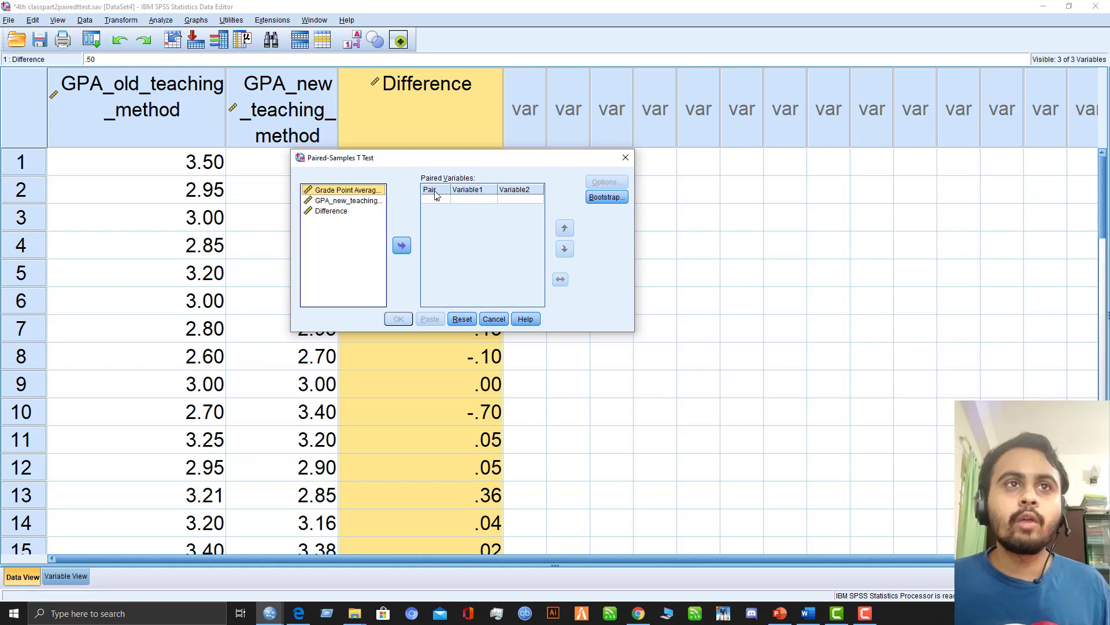
left_click_drag(368, 191, 463, 198)
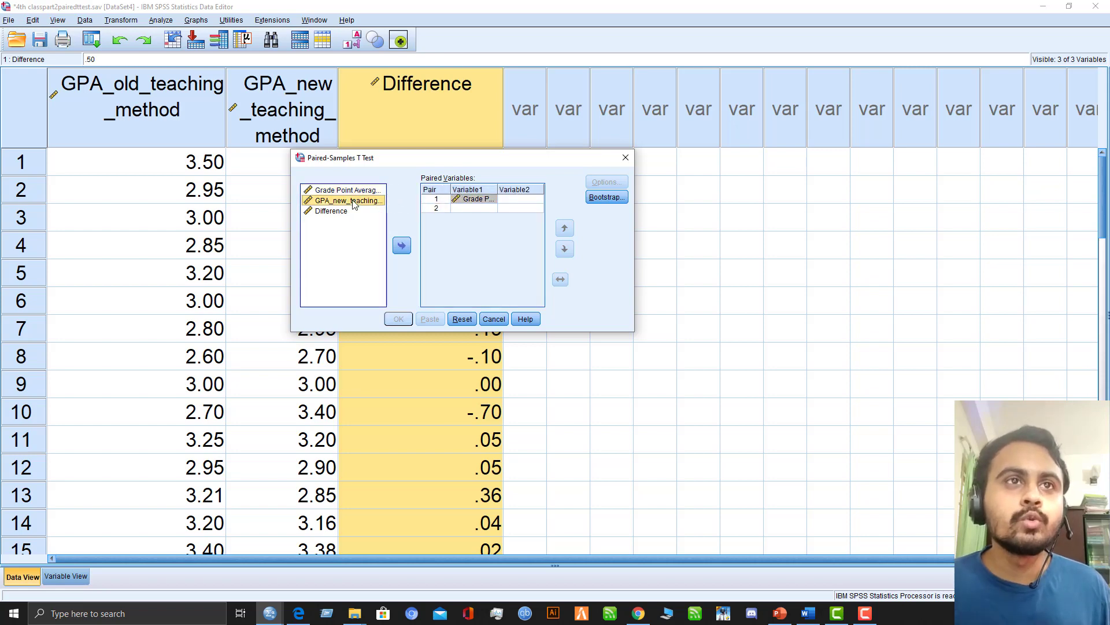
left_click_drag(356, 203, 516, 200)
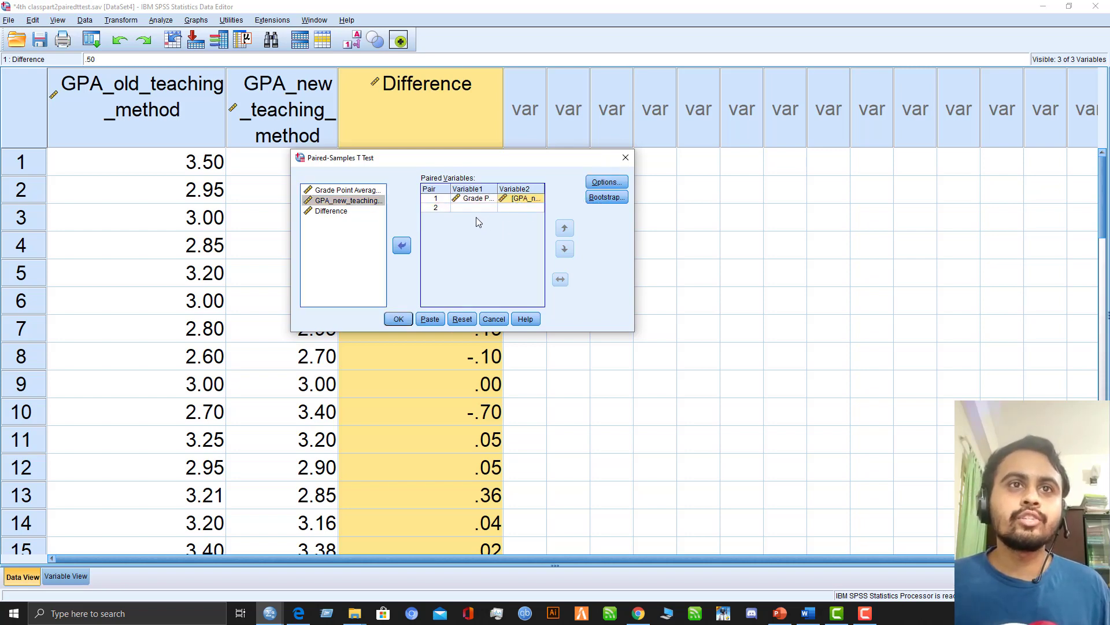
Accept the 95% confidence interval with cases excluded analysis by analysis, and run the paired-samples t test
left_click(606, 184)
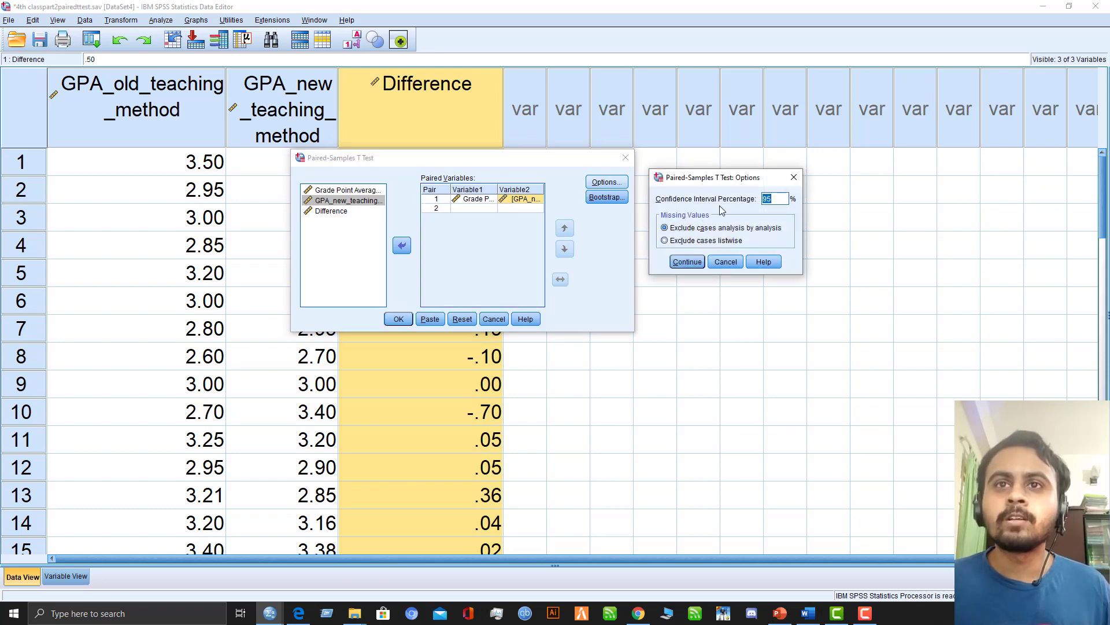
left_click(687, 262)
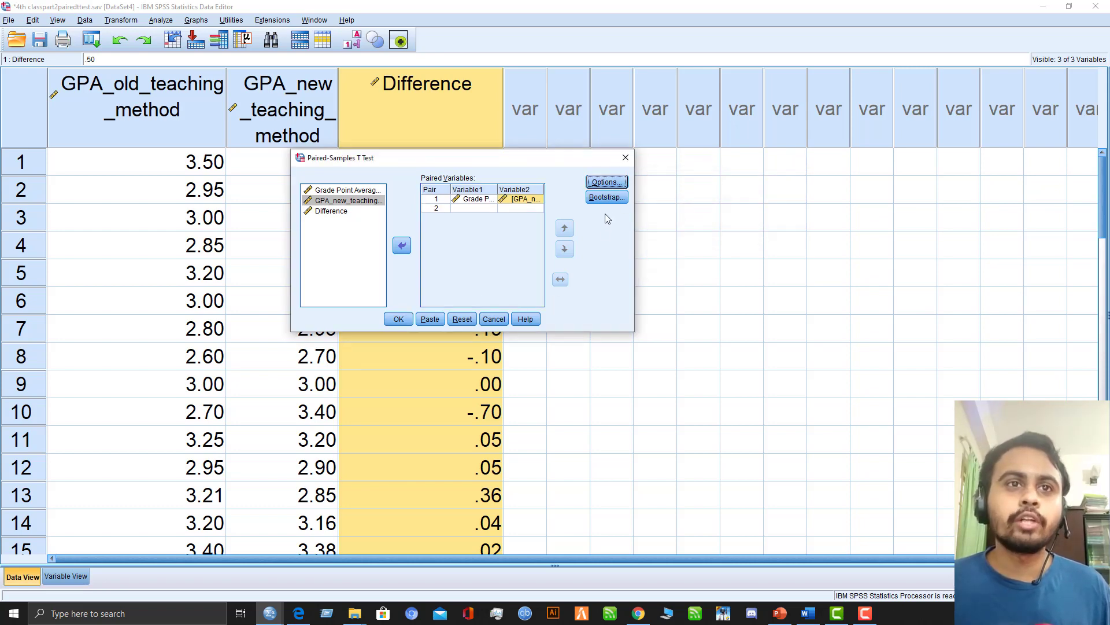
left_click(399, 318)
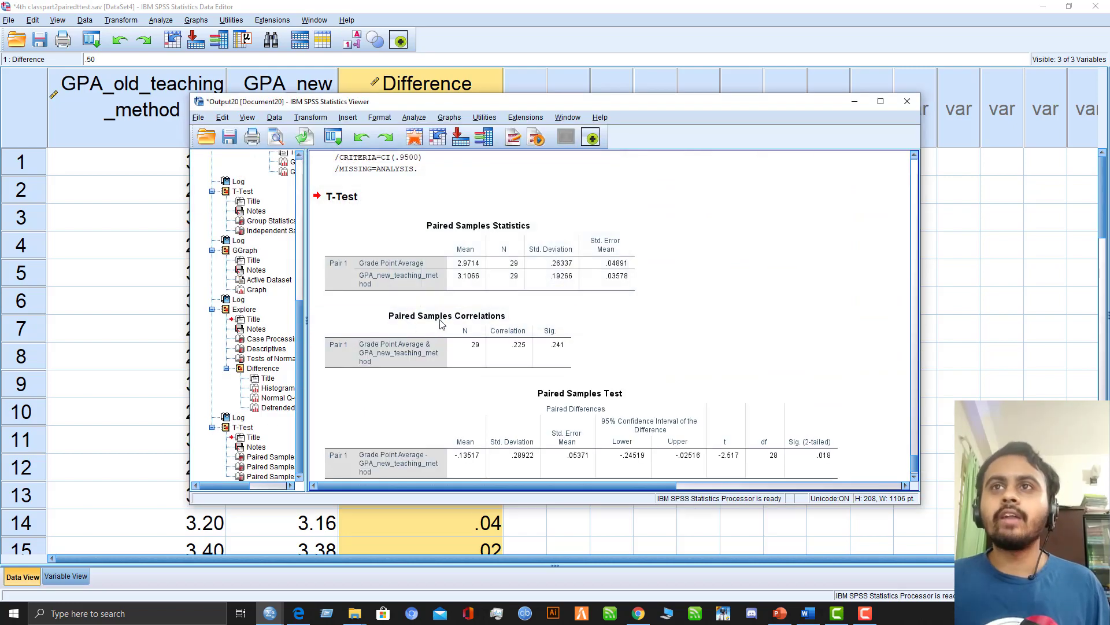
Inspect the Paired Samples Test table in its own pivot table window, close it and minimize the output viewer
double_click(722, 433)
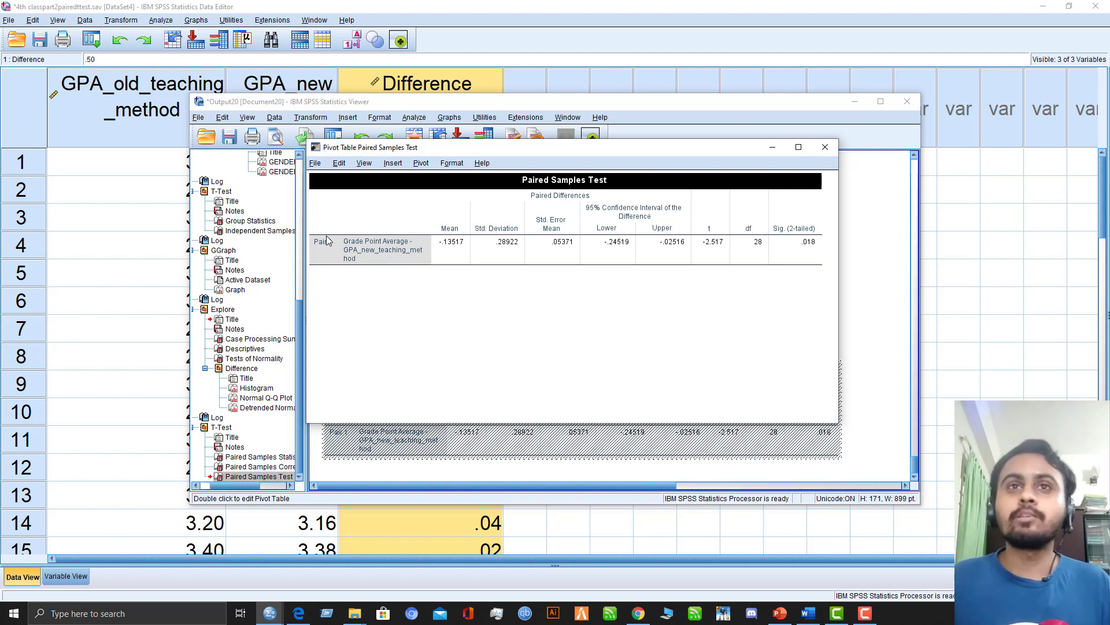
left_click(775, 145)
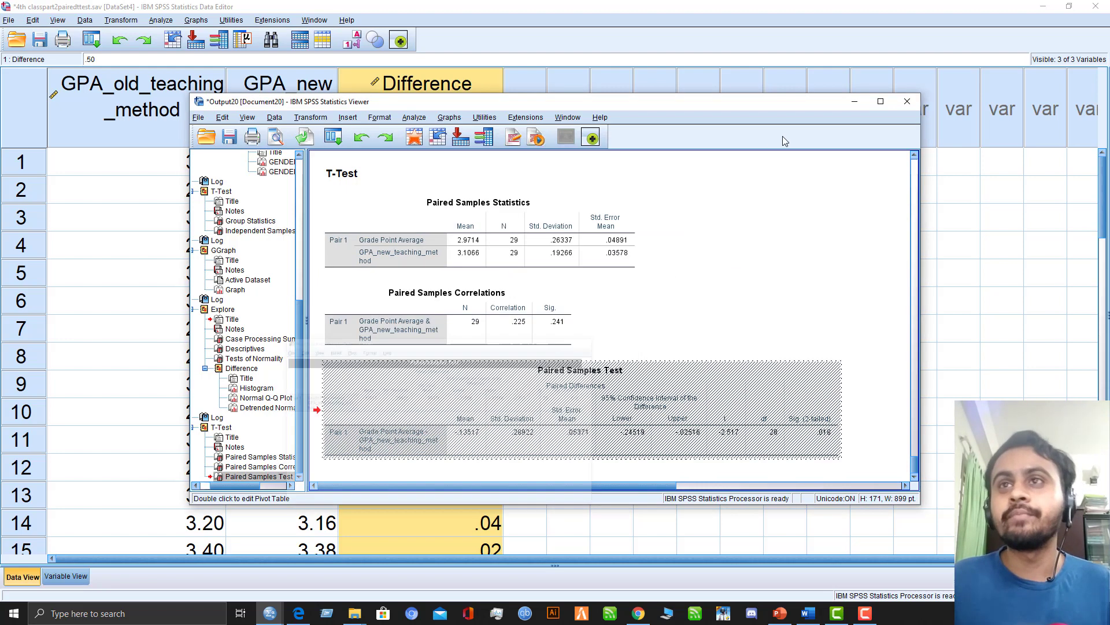
left_click(854, 103)
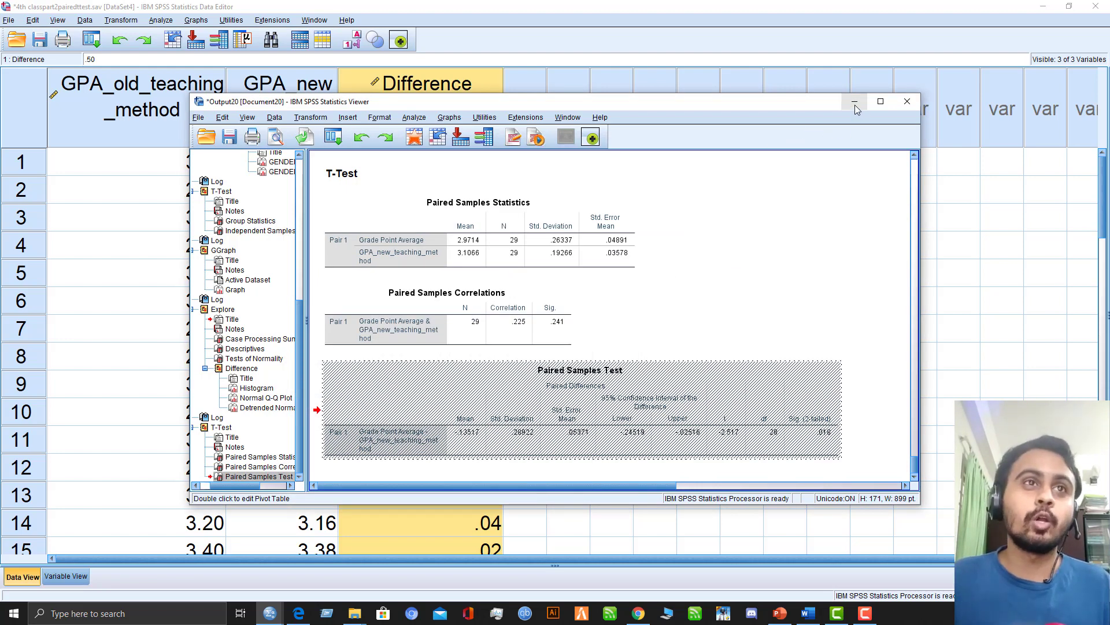